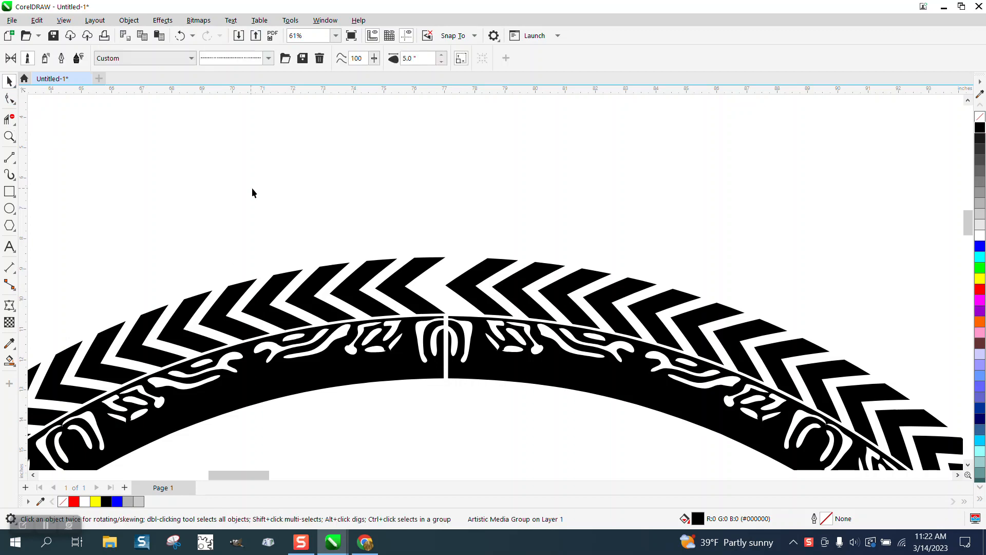
pyautogui.click(403, 354)
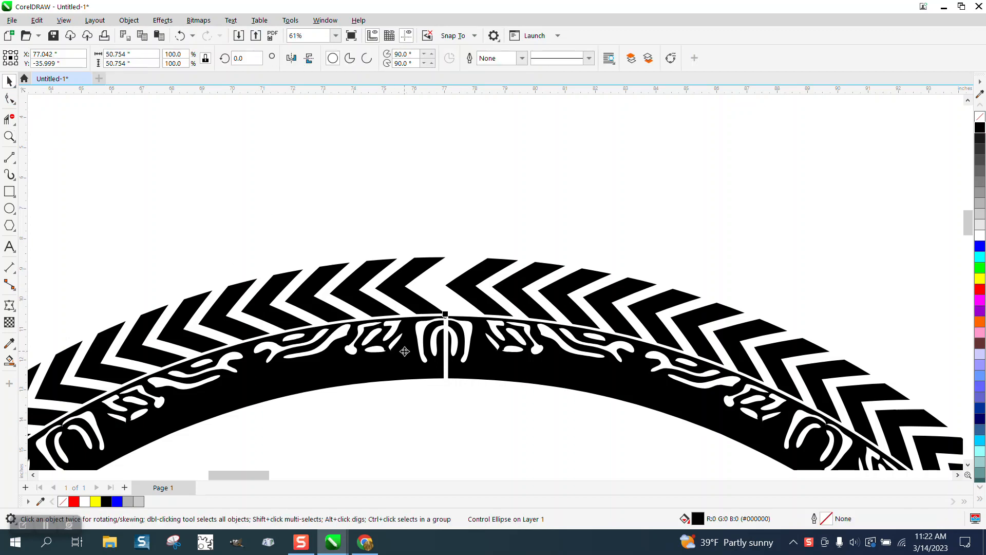
pyautogui.press('Delete')
pyautogui.click(180, 35)
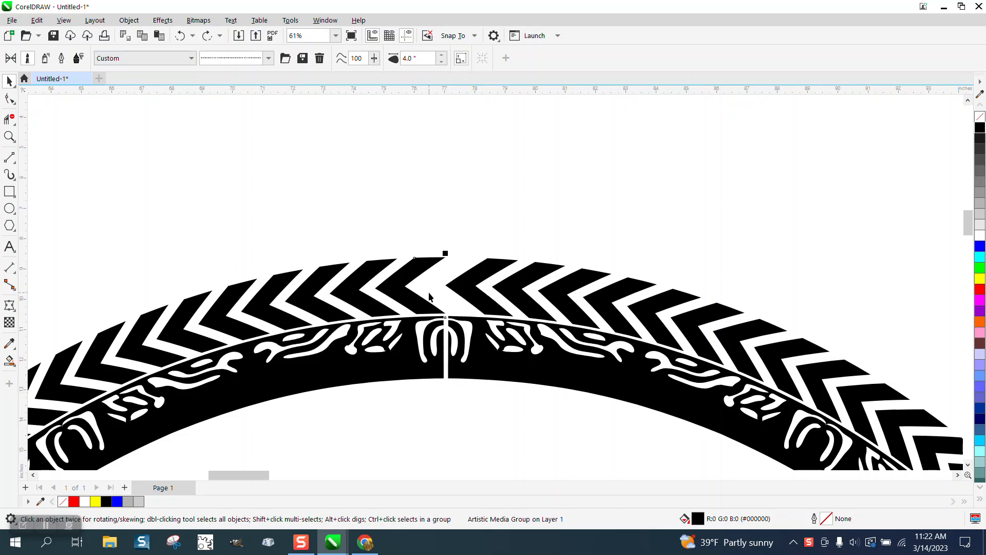
# - Draw a circle about 108.9 inches in diameter in the empty area beside the largest tread ring
pyautogui.scroll(-5, 429, 296)
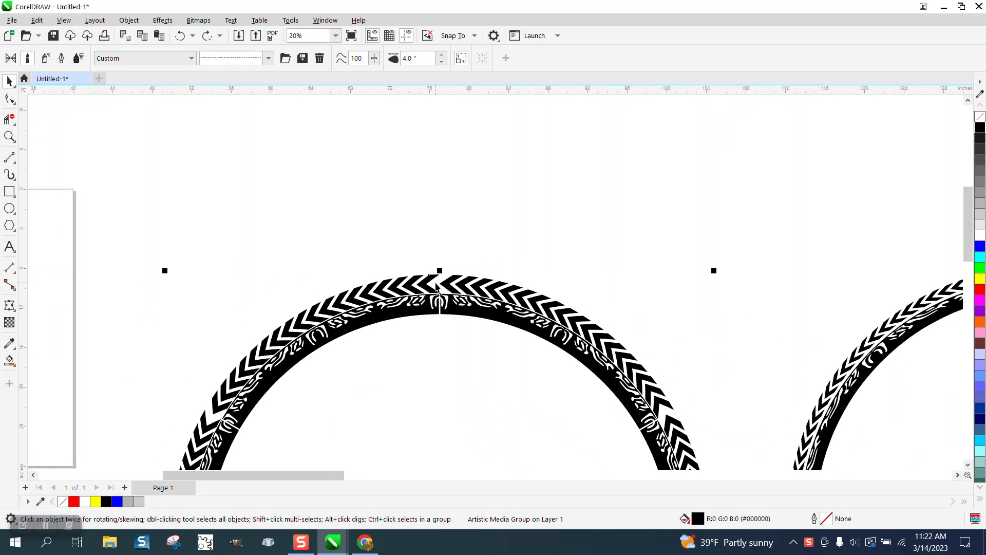
pyautogui.scroll(-3, 436, 285)
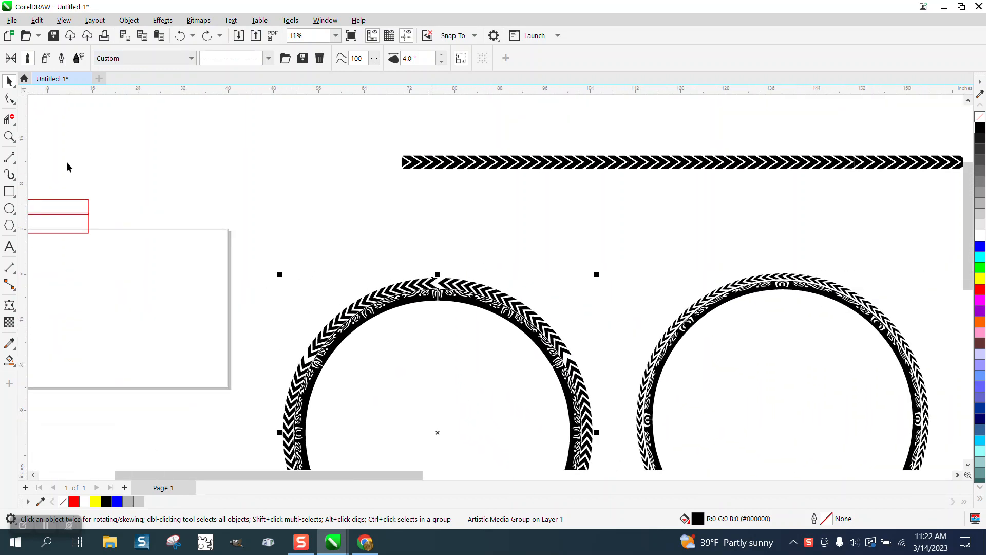
pyautogui.scroll(-2, 439, 285)
pyautogui.scroll(-8, 637, 319)
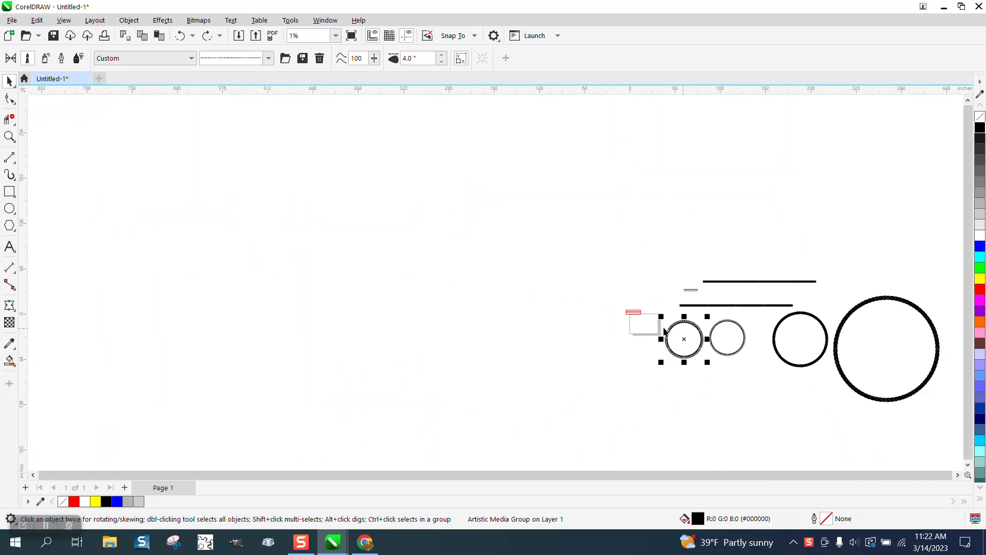
pyautogui.click(9, 136)
pyautogui.moveTo(838, 282); pyautogui.dragTo(928, 343)
pyautogui.scroll(-1, 577, 293)
pyautogui.moveTo(225, 289); pyautogui.dragTo(290, 329)
pyautogui.scroll(-4, 394, 279)
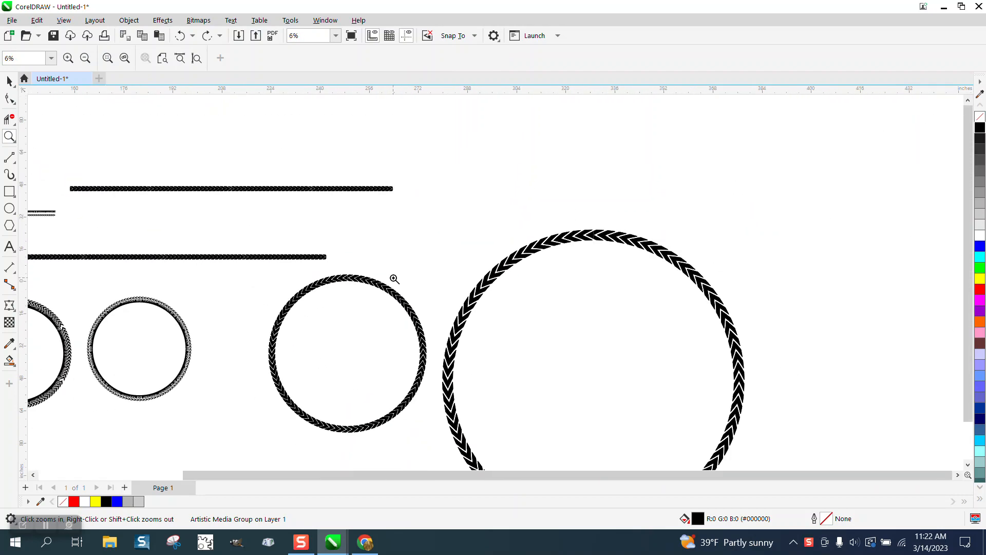
pyautogui.scroll(-1, 394, 279)
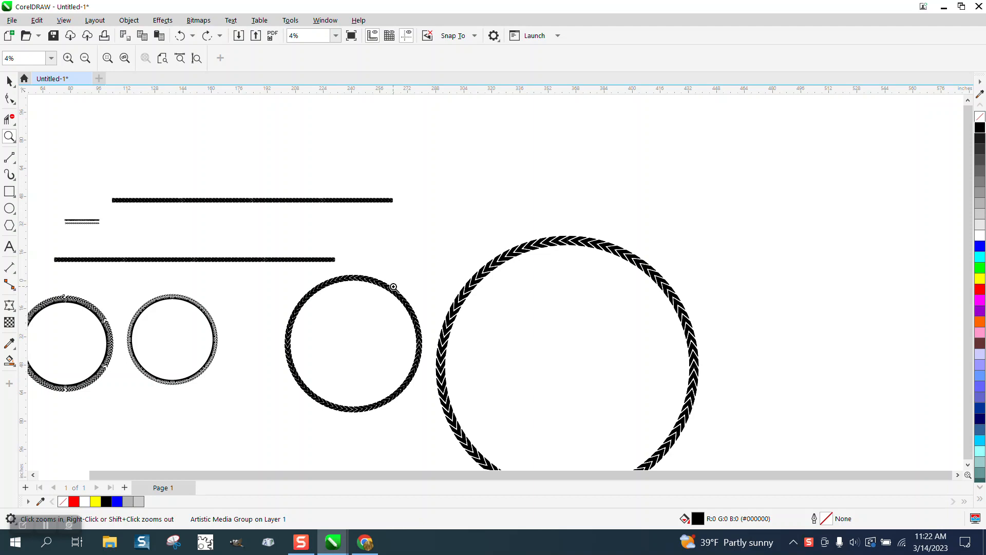
pyautogui.click(9, 208)
pyautogui.moveTo(931, 156)
pyautogui.mouseDown()
pyautogui.moveTo(772, 346)
pyautogui.moveTo(733, 354)
pyautogui.mouseUp()
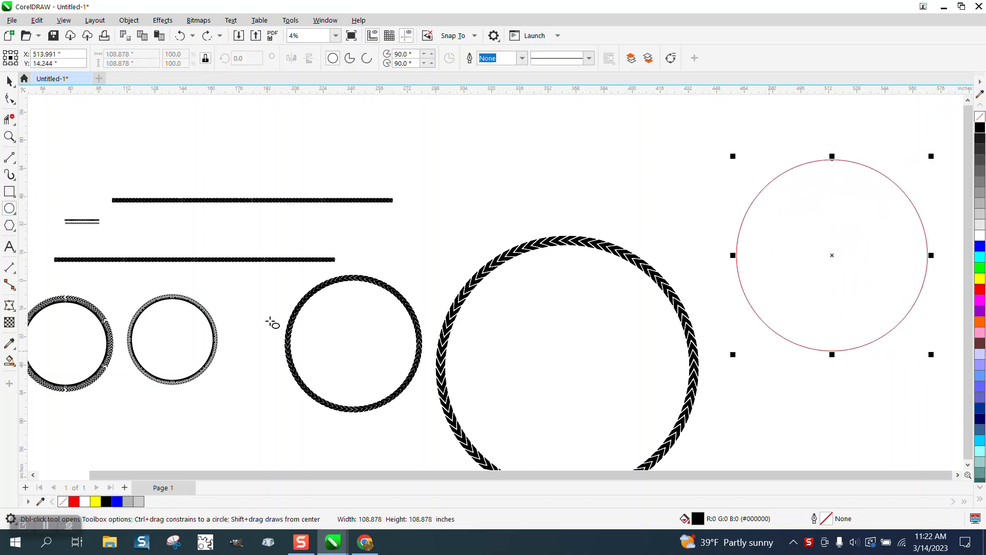
# - Draw a rectangle about 10.2 by 6.1 inches above the rings and skew it horizontally into a parallelogram about 18.3 inches wide
pyautogui.click(12, 192)
pyautogui.moveTo(631, 143)
pyautogui.mouseDown()
pyautogui.moveTo(637, 157)
pyautogui.moveTo(650, 154)
pyautogui.mouseUp()
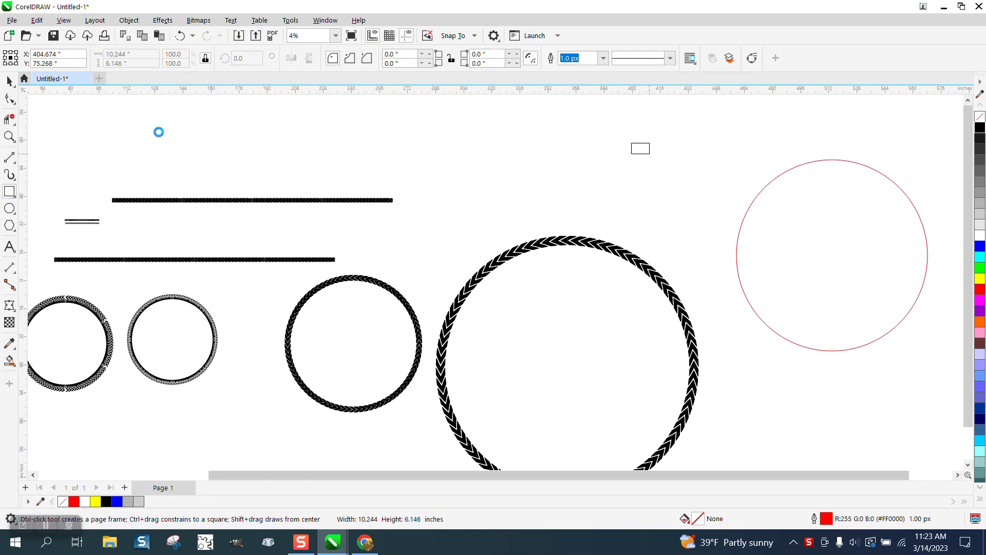
pyautogui.click(9, 137)
pyautogui.moveTo(610, 136); pyautogui.dragTo(710, 185)
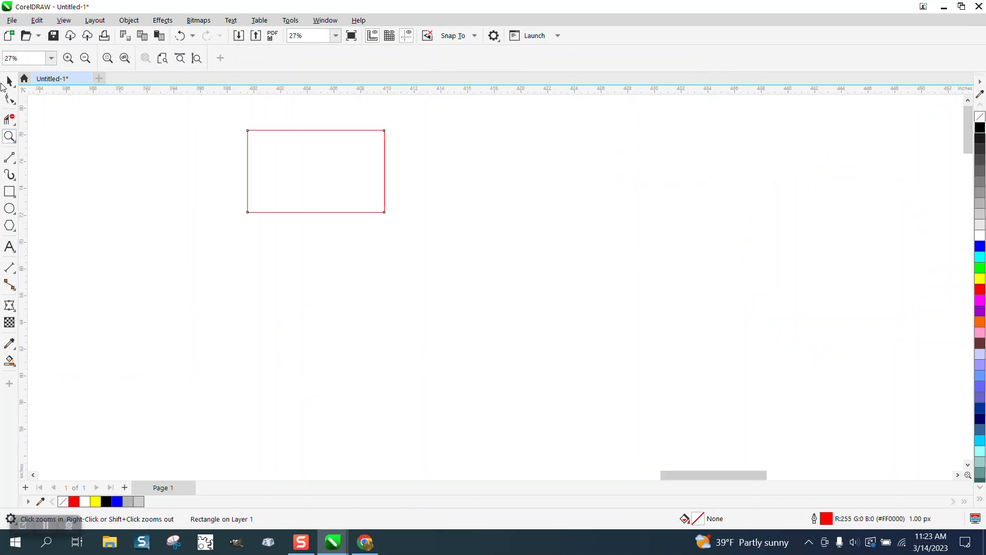
pyautogui.click(6, 83)
pyautogui.click(319, 172)
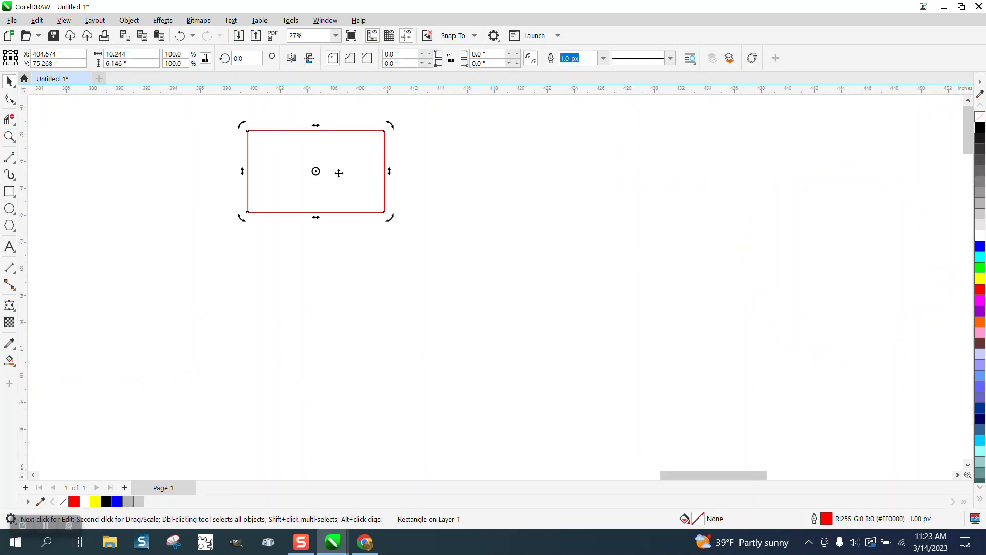
pyautogui.moveTo(316, 126); pyautogui.dragTo(387, 128)
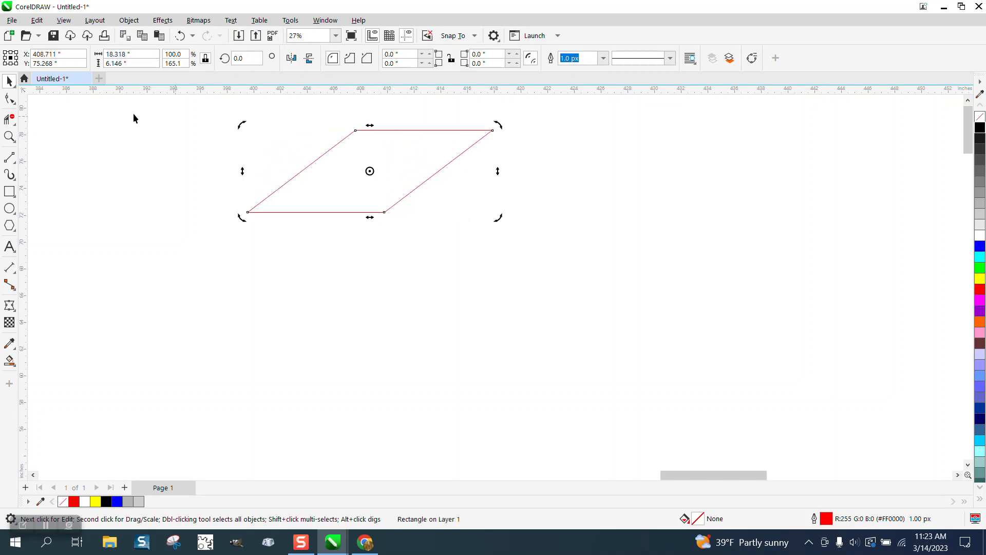
pyautogui.click(367, 148)
pyautogui.click(386, 134)
pyautogui.moveTo(409, 131); pyautogui.dragTo(406, 207)
pyautogui.rightClick(406, 207)
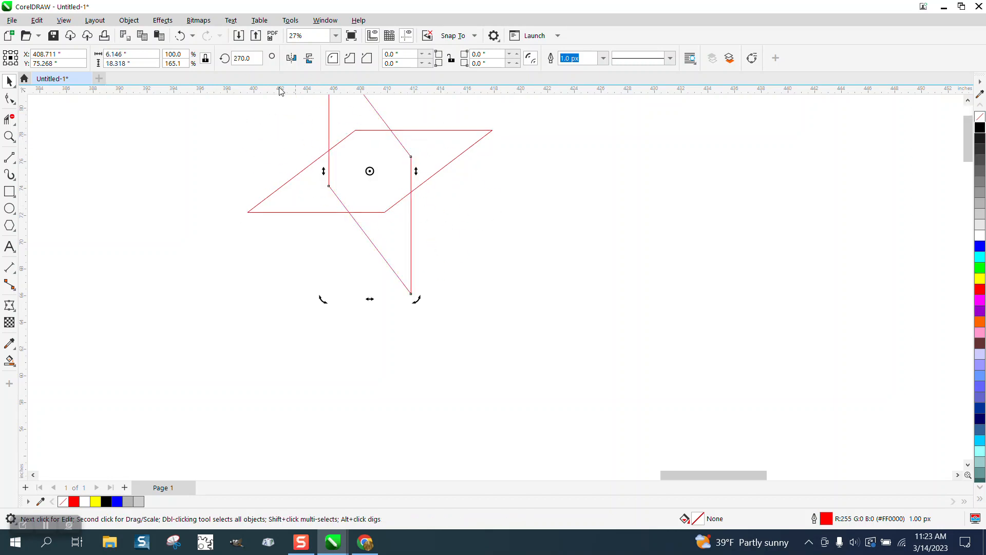
pyautogui.click(188, 38)
# - Mirror a copy of the parallelogram directly below the original and delete the shared middle line to form a chevron outline
pyautogui.click(409, 125)
pyautogui.click(408, 129)
pyautogui.moveTo(369, 131); pyautogui.dragTo(370, 224)
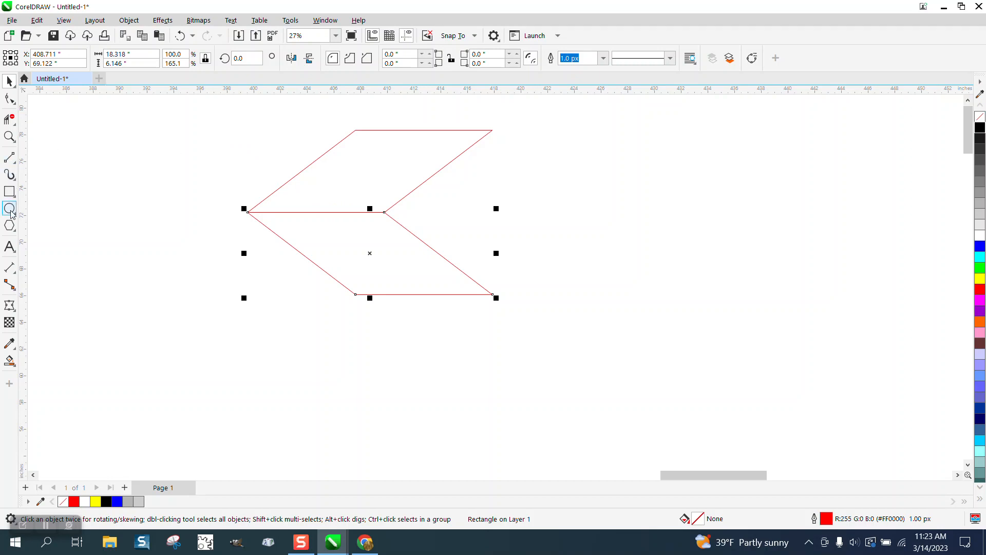
pyautogui.click(9, 119)
pyautogui.click(360, 213)
pyautogui.click(10, 81)
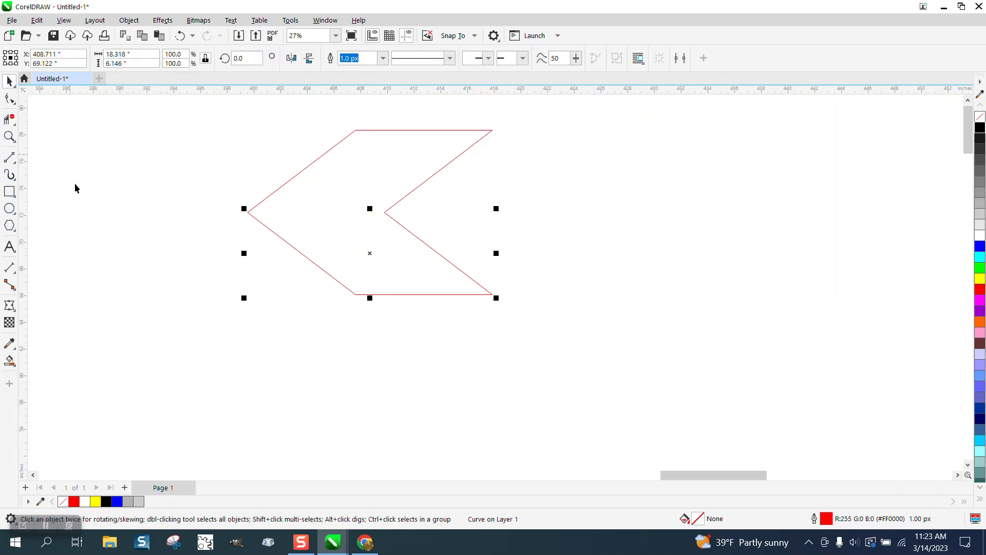
# - Smart Fill the chevron outline with black and flip the filled chevron horizontally beside the outline
pyautogui.click(9, 361)
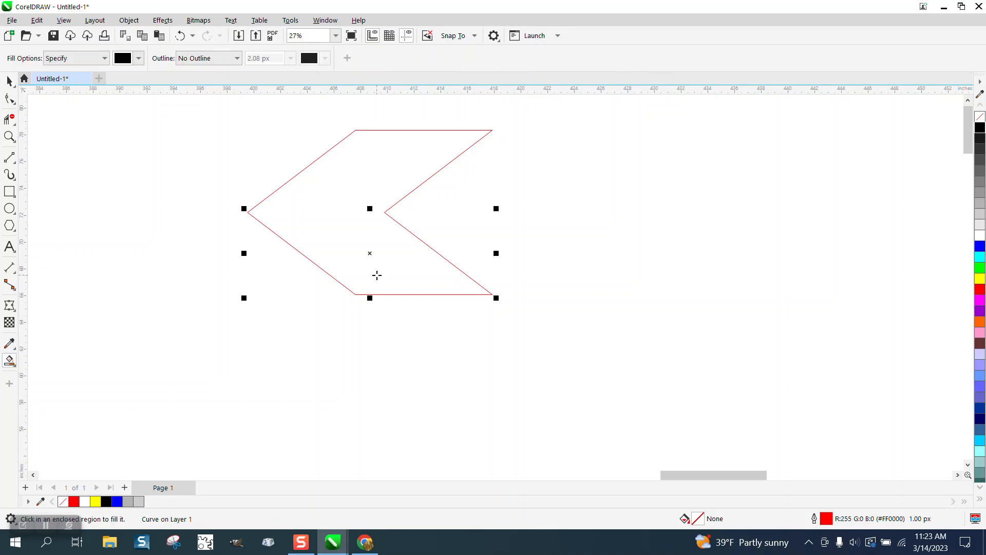
pyautogui.click(377, 276)
pyautogui.click(9, 82)
pyautogui.moveTo(357, 221); pyautogui.dragTo(652, 225)
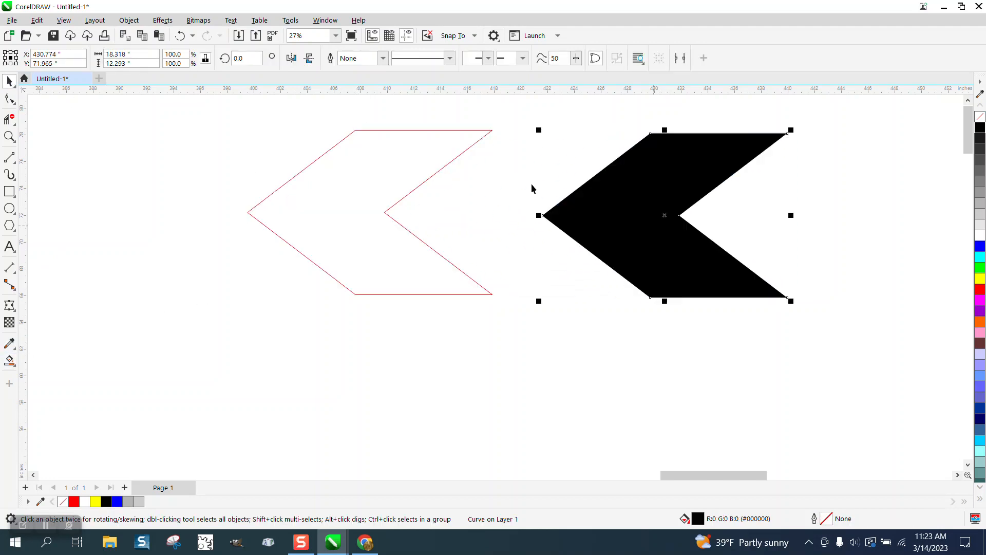
pyautogui.click(291, 58)
# - Delete both leftover red outline curves of the chevron
pyautogui.click(356, 194)
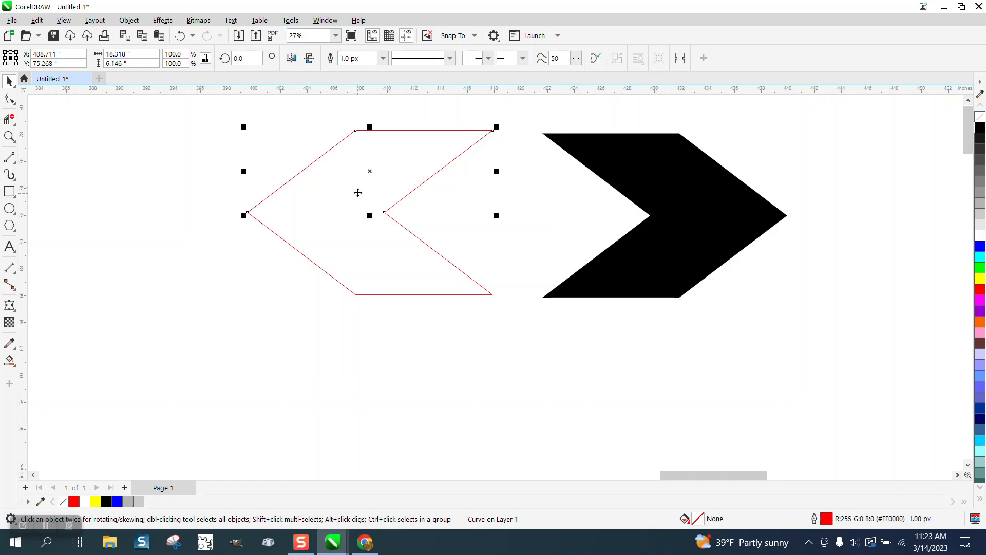
pyautogui.press('Delete')
pyautogui.click(393, 221)
pyautogui.press('Delete')
# - Scale the black chevron to about 39% above the red circle and place a copy of it well apart on the same level
pyautogui.scroll(-5, 366, 258)
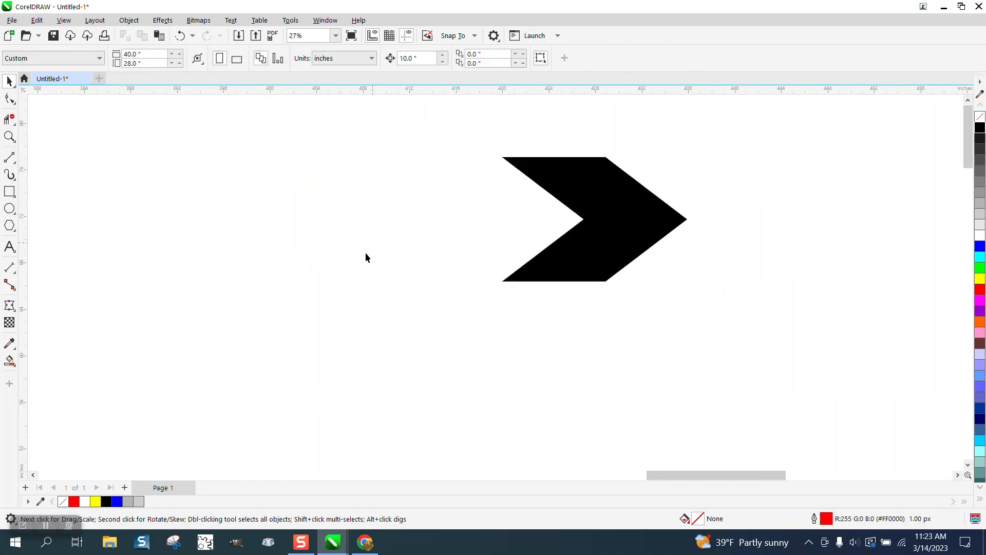
pyautogui.click(450, 235)
pyautogui.moveTo(492, 207); pyautogui.dragTo(754, 203)
pyautogui.scroll(2, 625, 195)
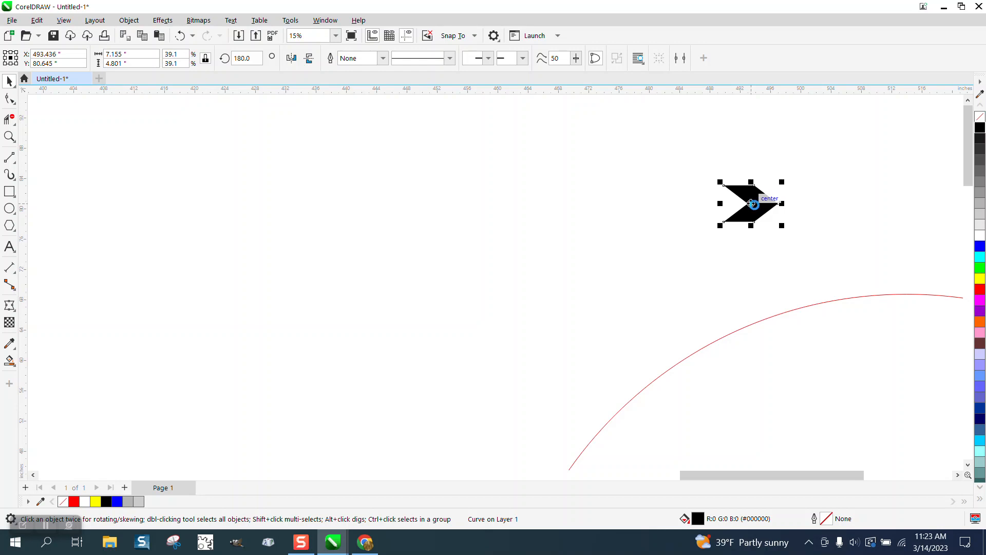
pyautogui.moveTo(759, 208); pyautogui.dragTo(469, 207)
# - Blend the two black chevrons with 55 steps
pyautogui.moveTo(374, 157); pyautogui.dragTo(830, 264)
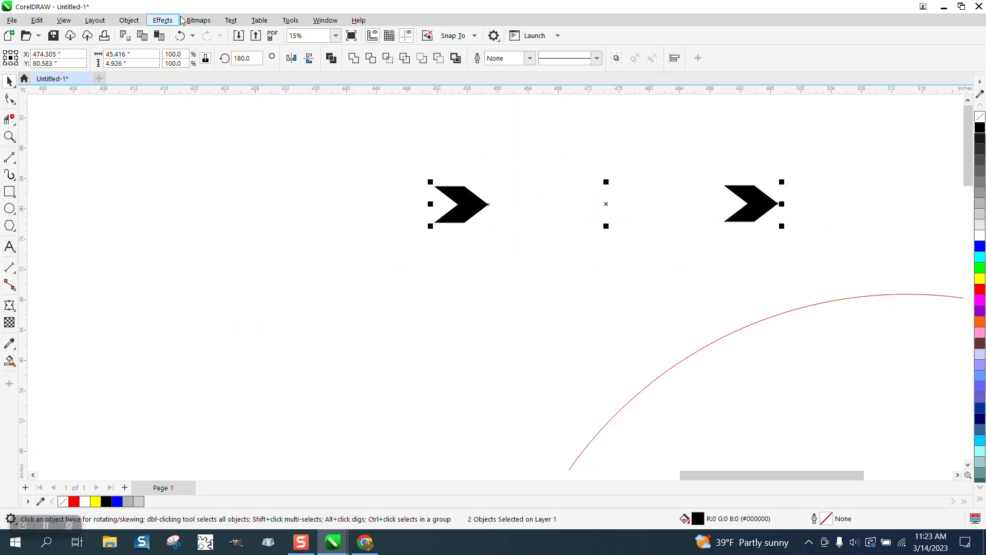
pyautogui.click(166, 22)
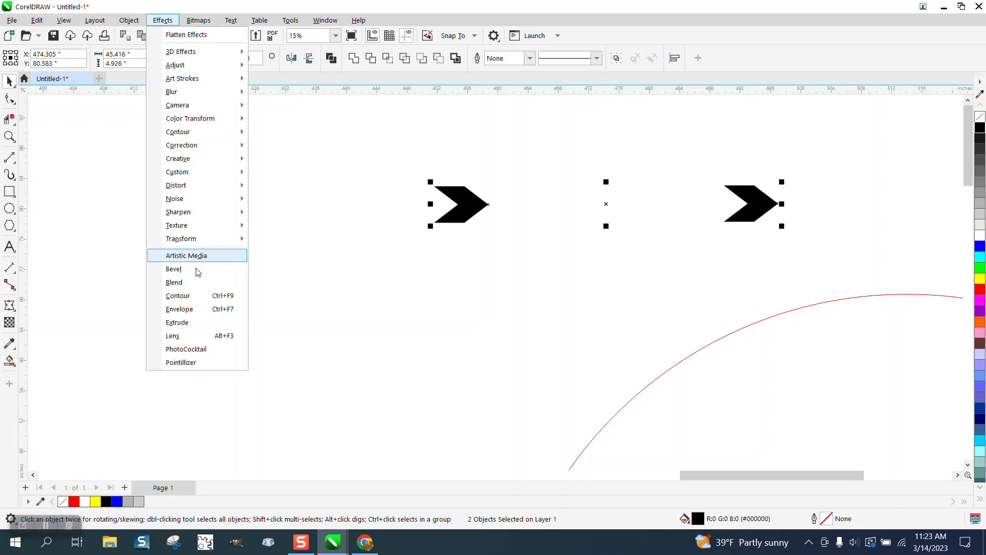
pyautogui.click(188, 282)
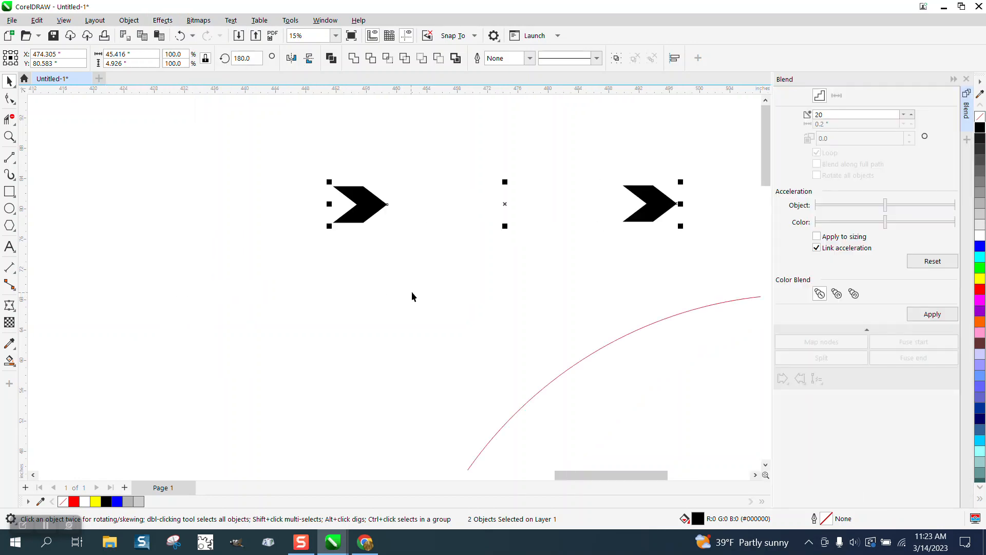
pyautogui.click(835, 115)
pyautogui.click(933, 314)
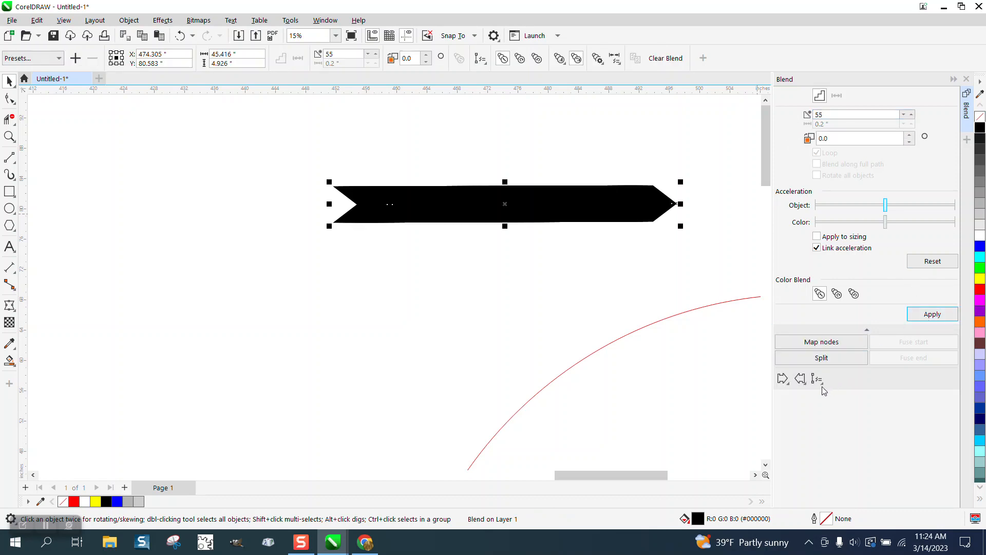
# - Fit the chevron blend to the red circle along its full path with all objects rotated
pyautogui.click(822, 385)
pyautogui.click(847, 395)
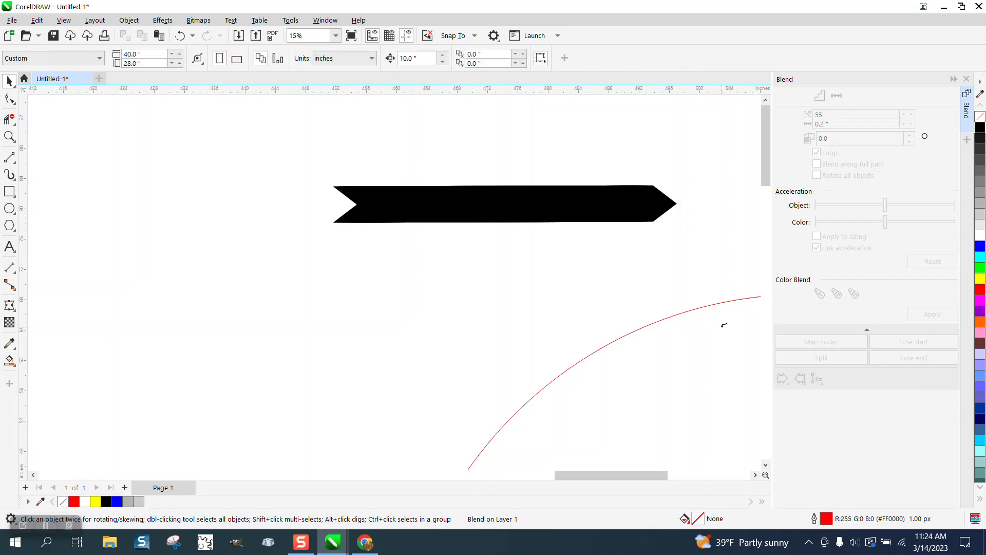
pyautogui.click(707, 305)
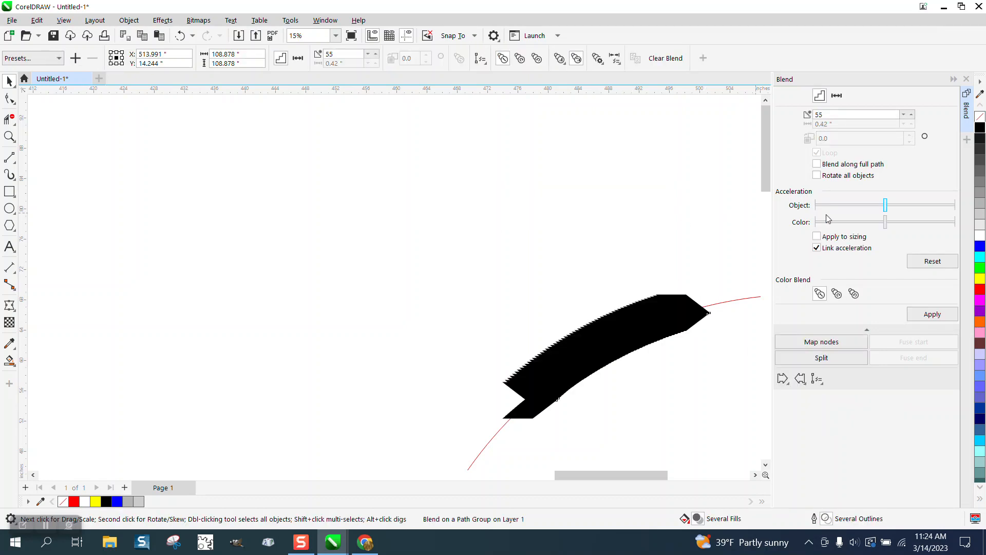
pyautogui.click(927, 313)
pyautogui.click(817, 175)
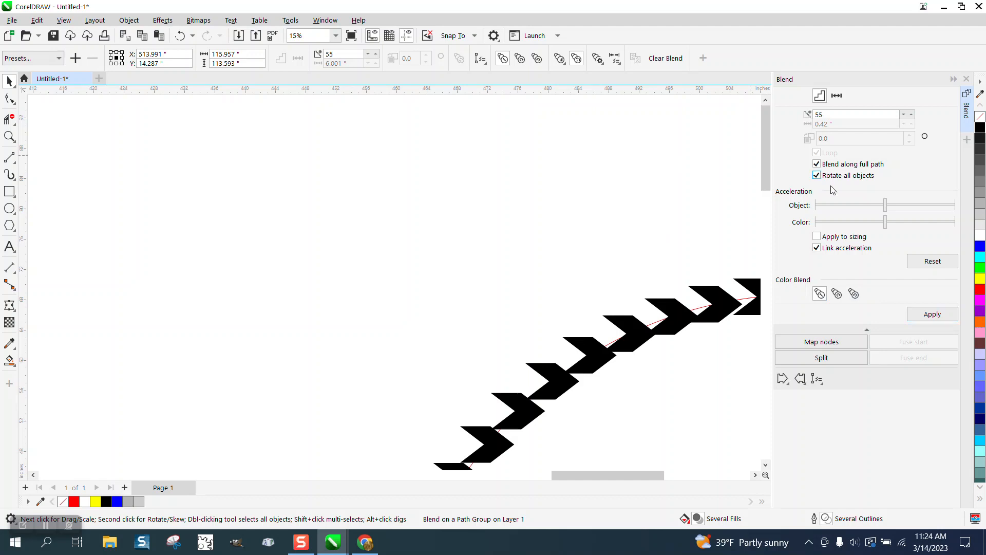
pyautogui.click(928, 313)
pyautogui.scroll(-2, 500, 201)
pyautogui.click(499, 202)
pyautogui.scroll(-2, 481, 181)
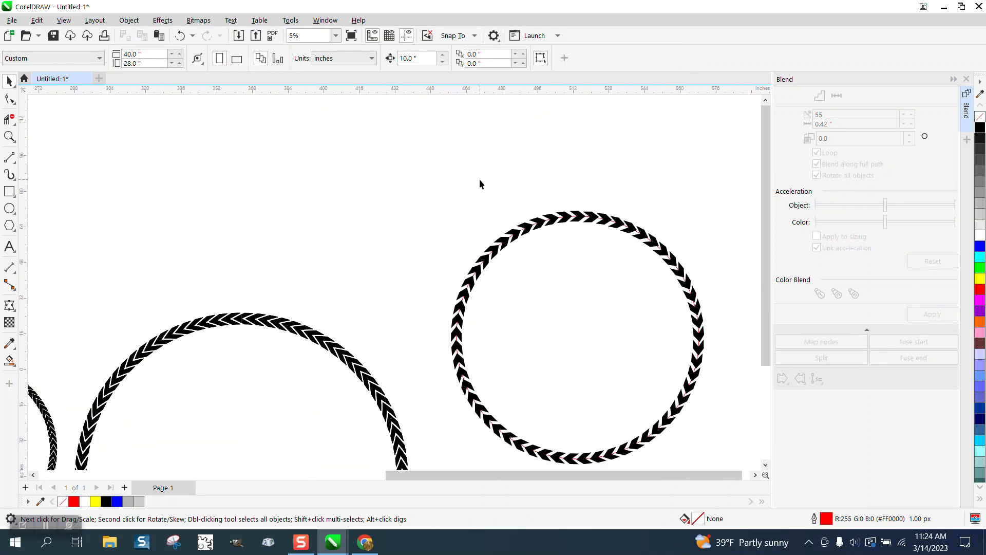
# - Set the chevron blend around the circle to 60 steps
pyautogui.click(9, 120)
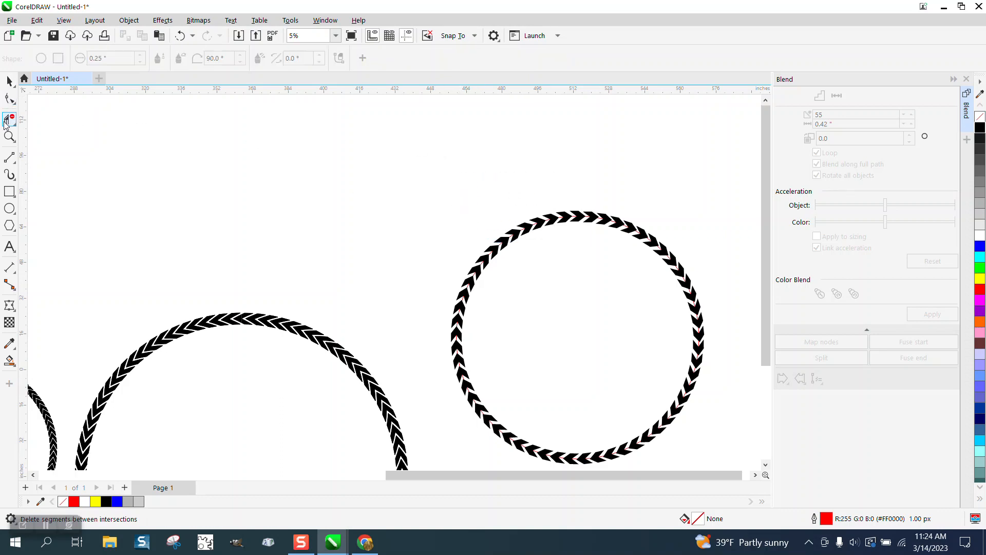
pyautogui.moveTo(461, 181); pyautogui.dragTo(351, 256)
pyautogui.click(8, 136)
pyautogui.moveTo(406, 165); pyautogui.dragTo(727, 326)
pyautogui.click(9, 80)
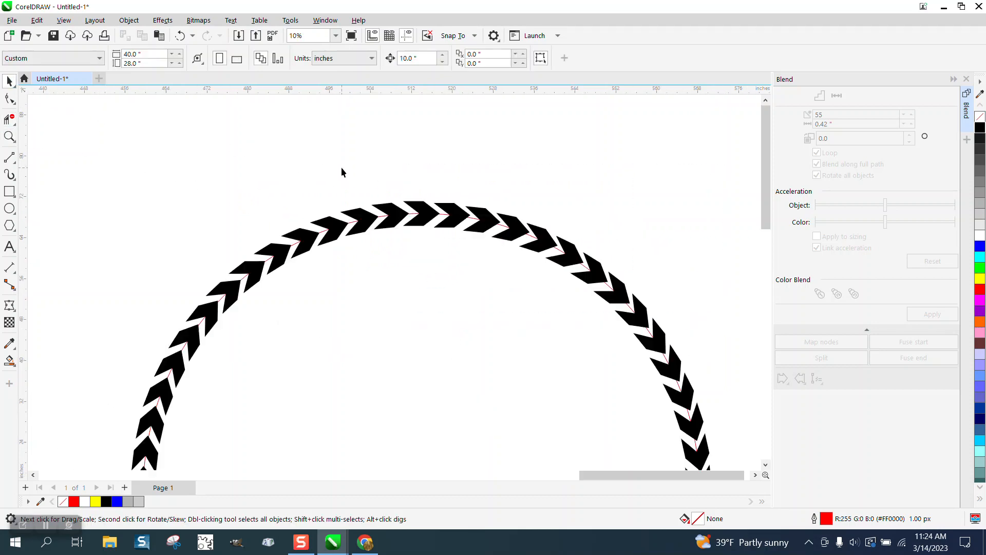
pyautogui.click(392, 210)
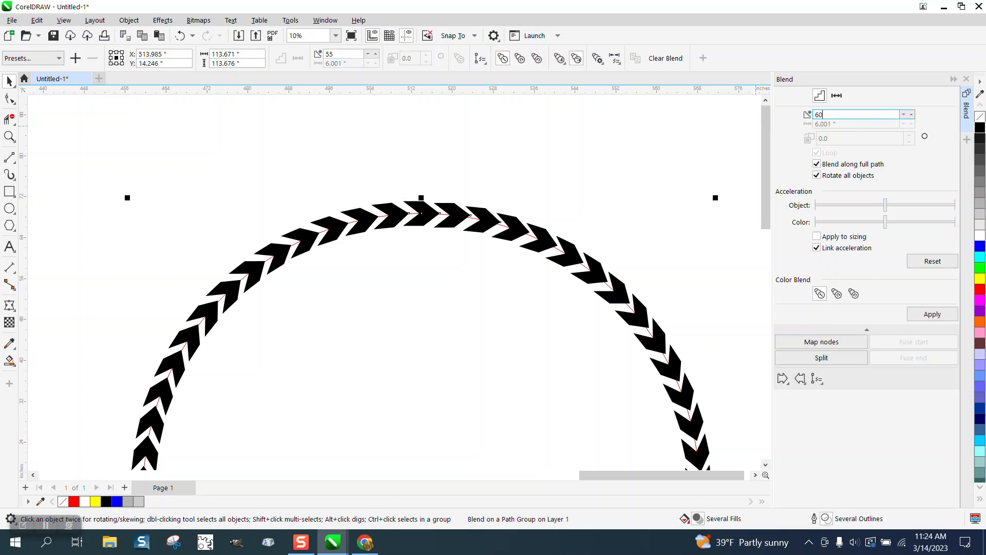
pyautogui.click(932, 314)
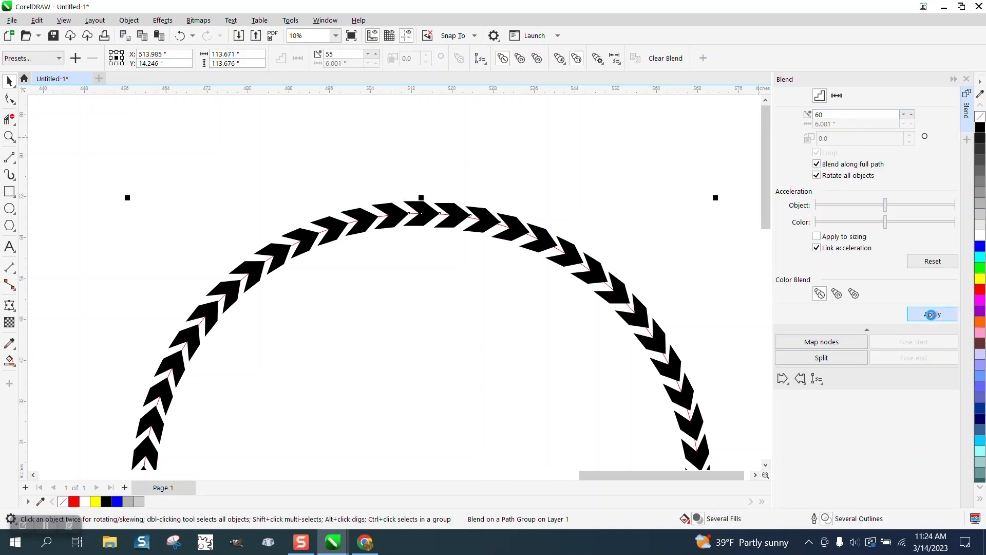
pyautogui.click(611, 186)
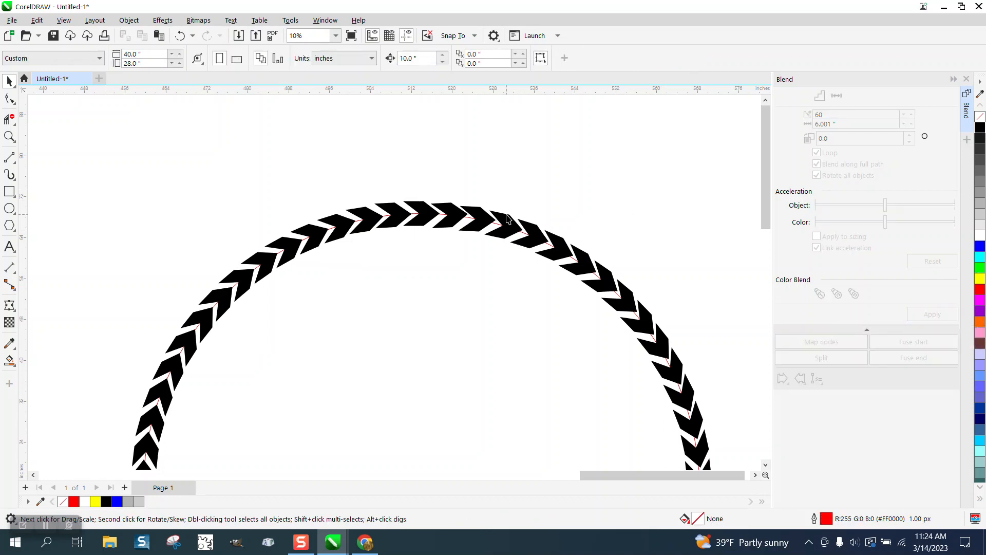
# - Slide the blend's control chevron at the circle's top slightly counterclockwise along the path, to about X 511.8 inches
pyautogui.click(452, 222)
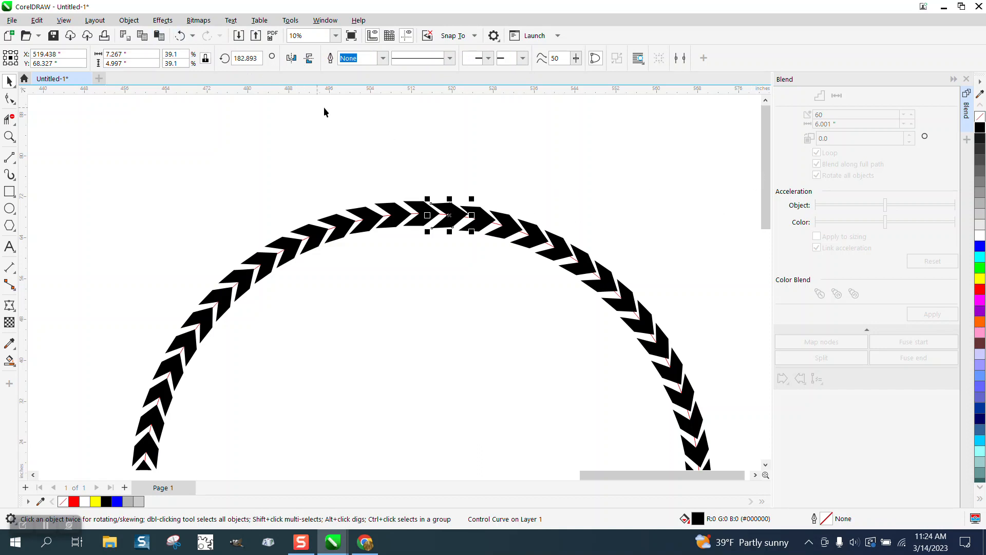
pyautogui.click(372, 127)
pyautogui.click(415, 202)
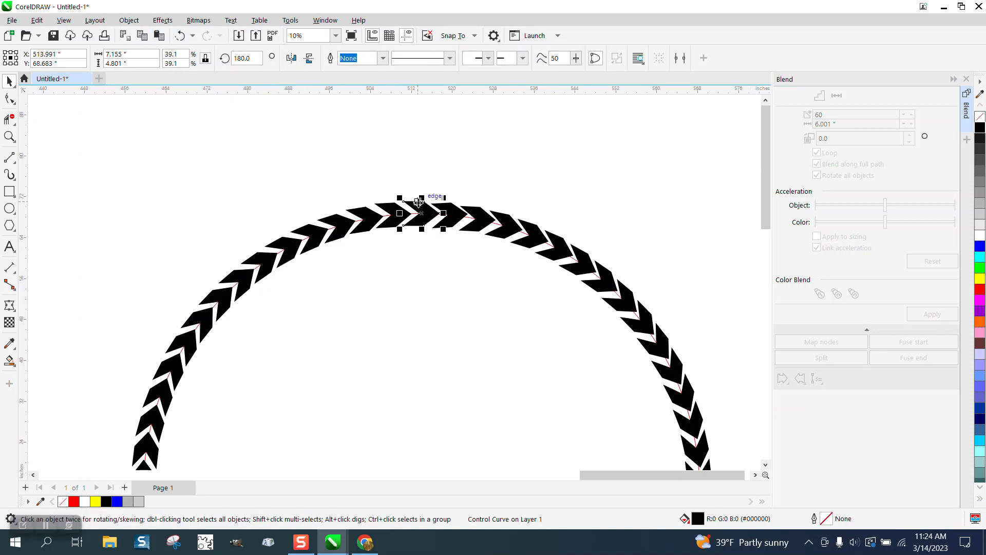
pyautogui.moveTo(418, 202); pyautogui.dragTo(408, 143)
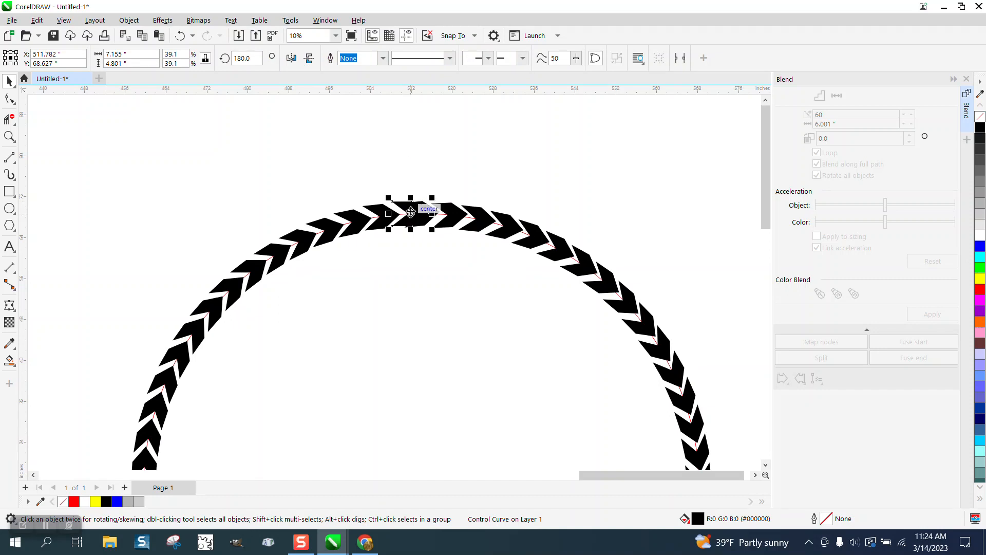
pyautogui.click(133, 21)
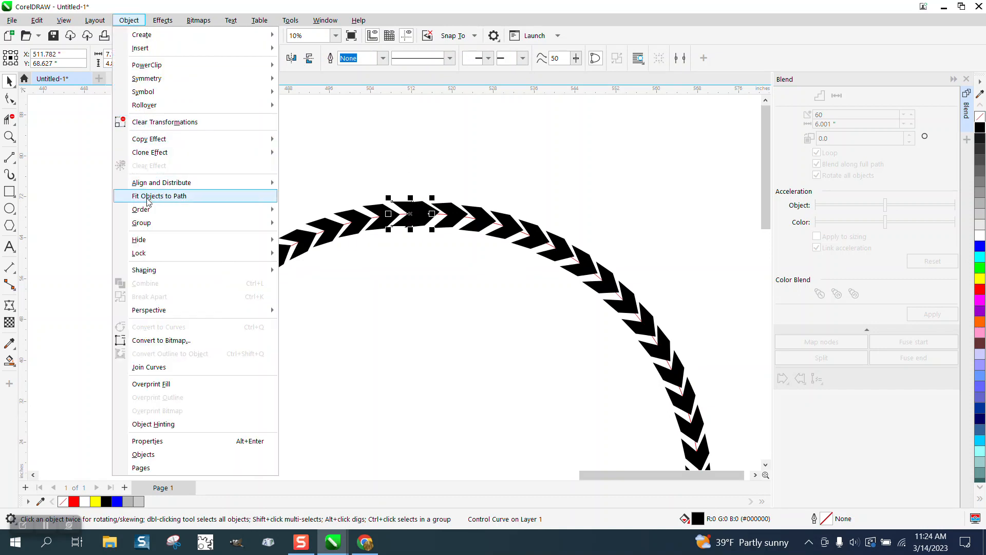
pyautogui.moveTo(159, 225)
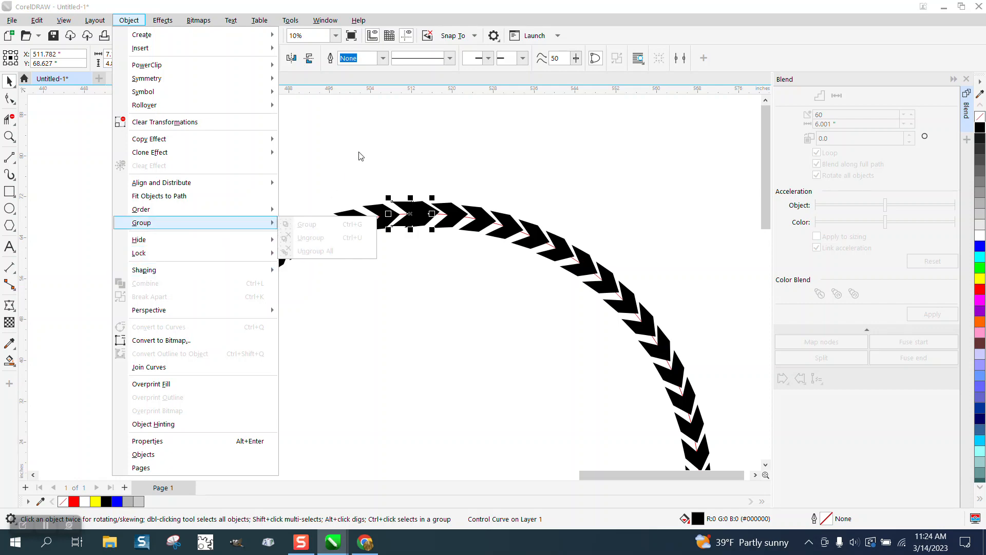
pyautogui.click(360, 129)
pyautogui.scroll(-4, 364, 130)
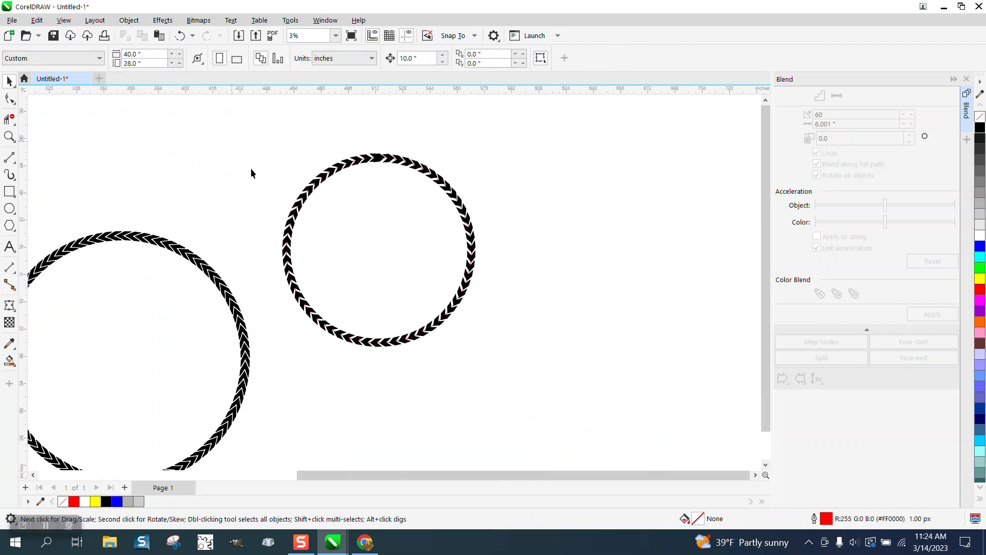
# - Break the chevron path blend apart and move the loose chevron from its top to just above the ring
pyautogui.moveTo(567, 377); pyautogui.dragTo(567, 376)
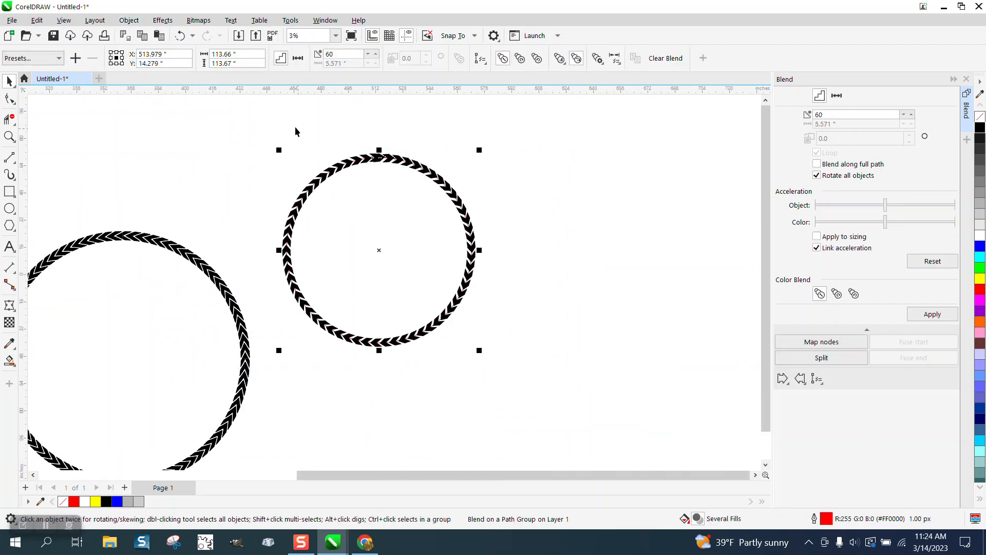
pyautogui.click(129, 20)
pyautogui.click(173, 297)
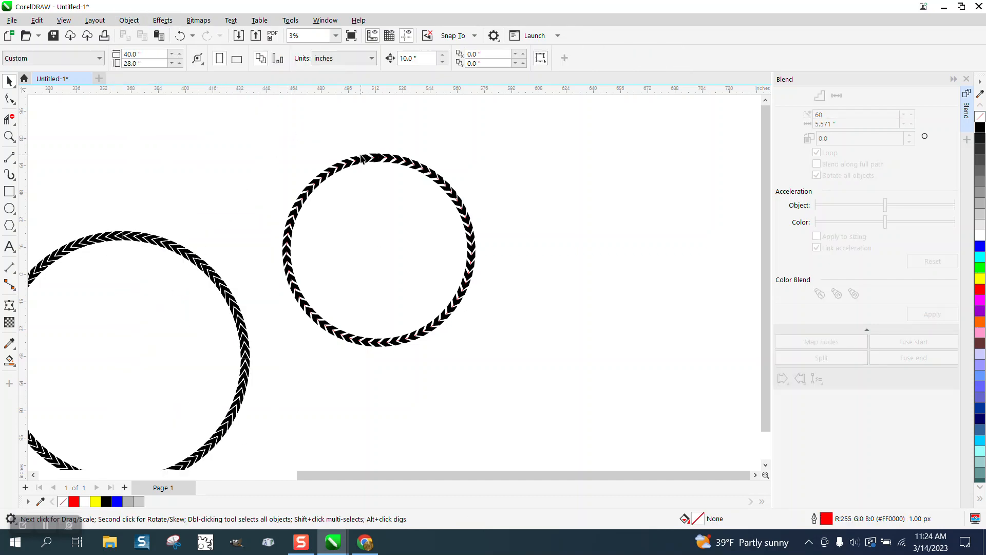
pyautogui.moveTo(378, 160); pyautogui.dragTo(379, 132)
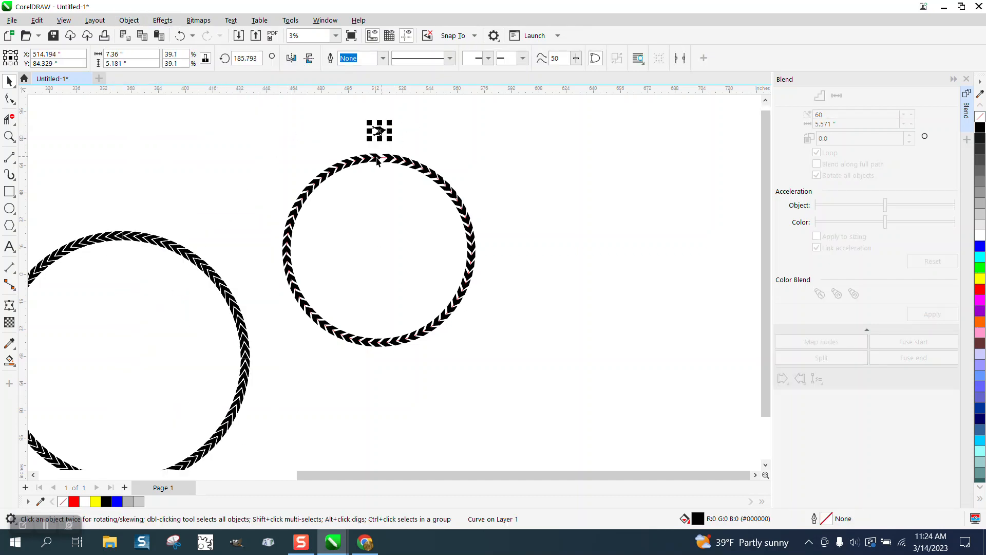
pyautogui.moveTo(296, 156); pyautogui.dragTo(410, 317)
pyautogui.moveTo(553, 380); pyautogui.dragTo(417, 273)
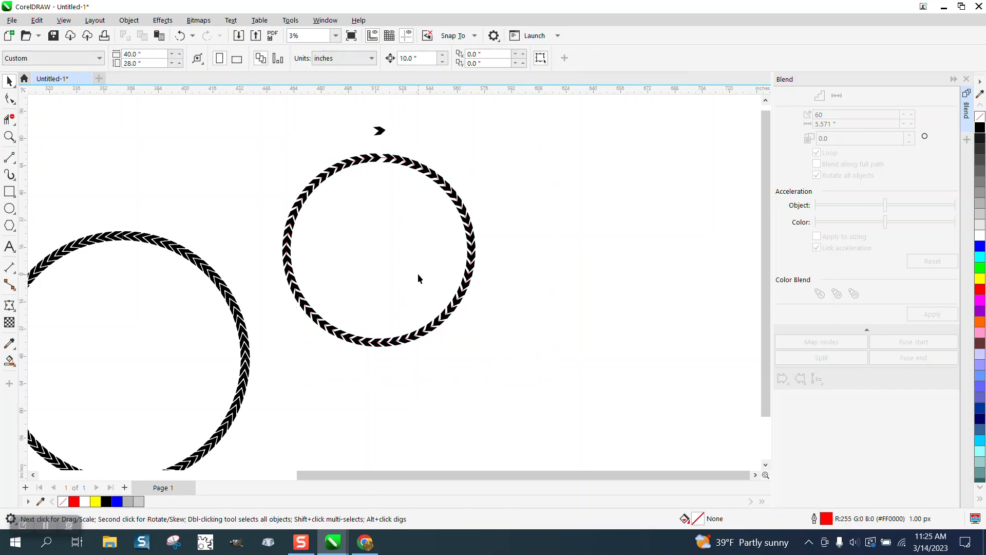
# - Move the other loose top chevron and the red circle to empty space beside the ring, and delete that chevron
pyautogui.moveTo(382, 160); pyautogui.dragTo(546, 164)
pyautogui.moveTo(381, 162); pyautogui.dragTo(648, 198)
pyautogui.click(548, 165)
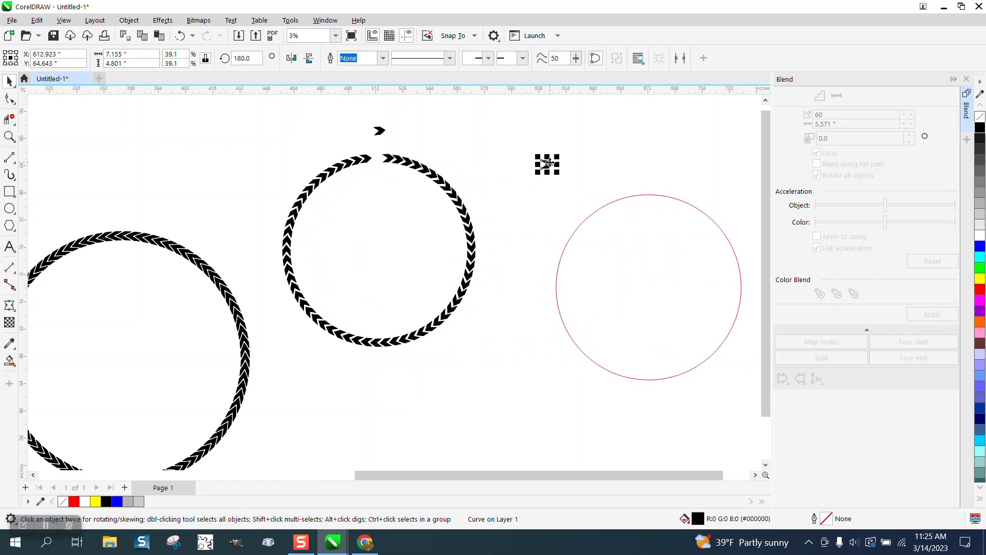
pyautogui.press('Delete')
# - Move the remaining loose chevron beside the ring and rotate it nearly level, to about 181.6 degrees
pyautogui.moveTo(380, 133); pyautogui.dragTo(519, 153)
pyautogui.click(14, 139)
pyautogui.click(9, 136)
pyautogui.moveTo(454, 128); pyautogui.dragTo(590, 194)
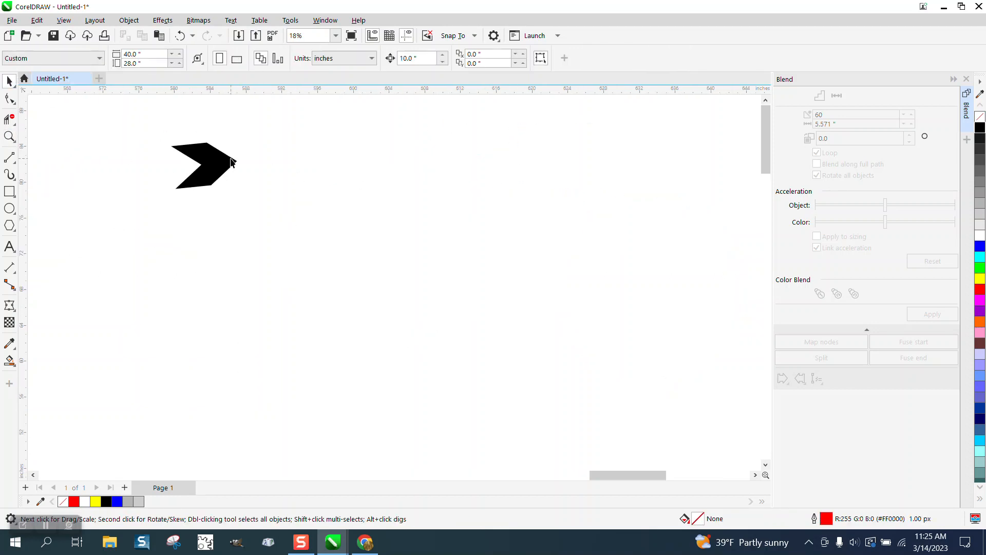
pyautogui.click(232, 161)
pyautogui.click(236, 159)
pyautogui.moveTo(241, 139); pyautogui.dragTo(242, 137)
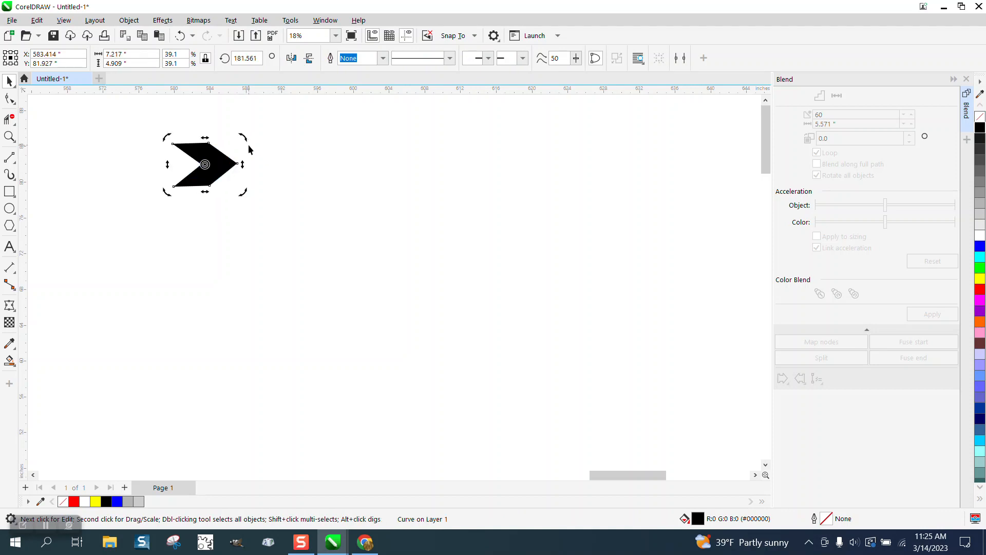
# - Place a copy of the chevron well apart on the same level and blend the two with 60 steps
pyautogui.moveTo(226, 164); pyautogui.dragTo(524, 166)
pyautogui.moveTo(132, 115); pyautogui.dragTo(587, 233)
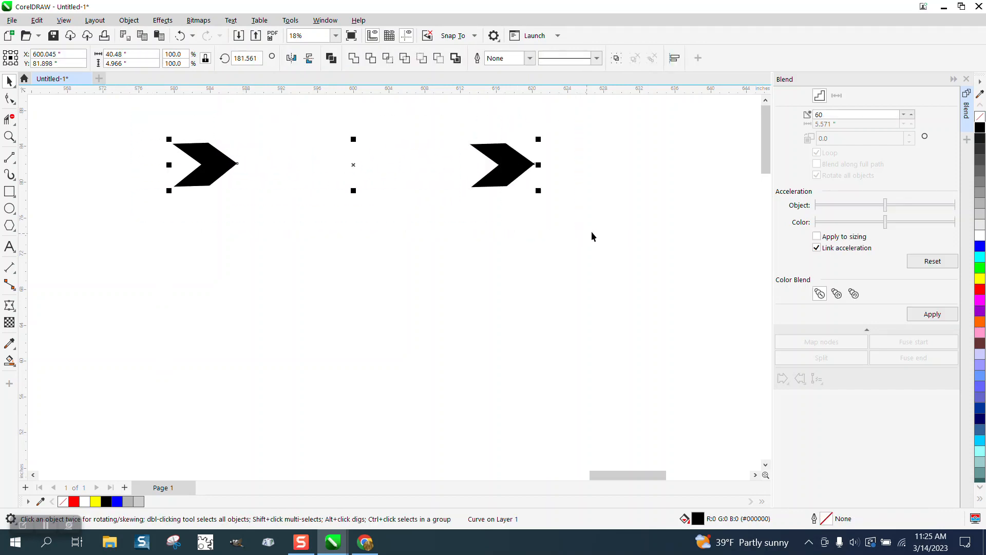
pyautogui.click(925, 315)
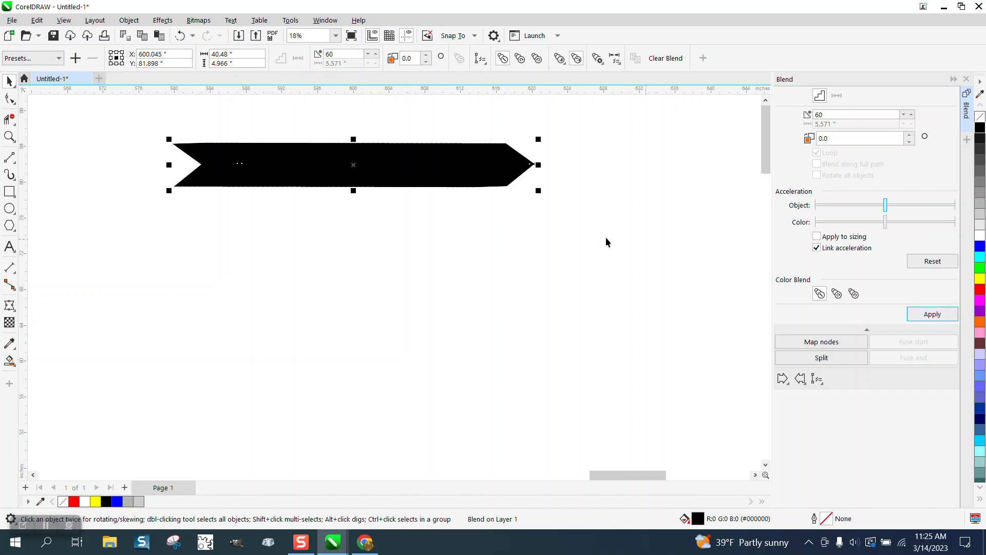
# - Fit the new chevron blend to the separate red circle along its full path with all objects rotated
pyautogui.click(646, 251)
pyautogui.scroll(-1, 696, 284)
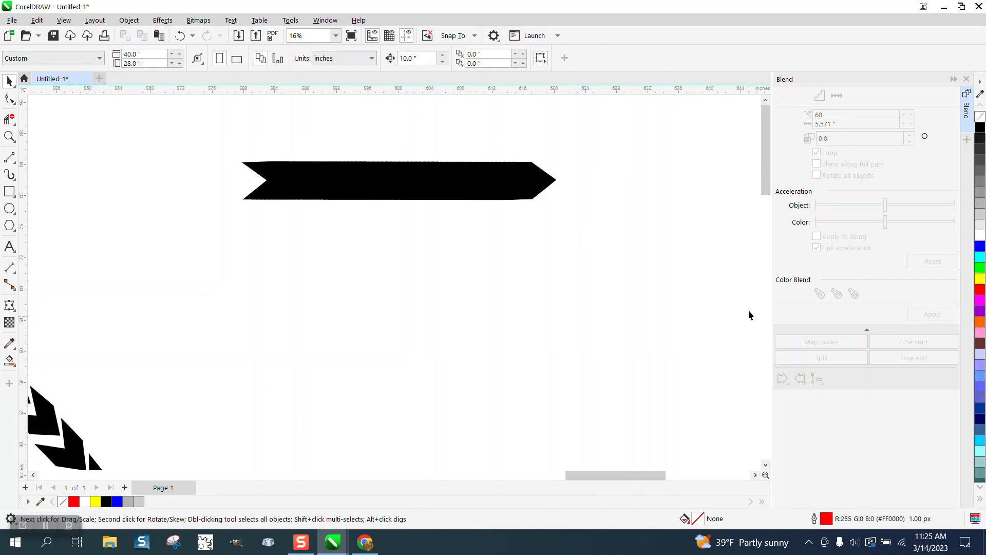
pyautogui.scroll(-4, 748, 310)
pyautogui.click(663, 267)
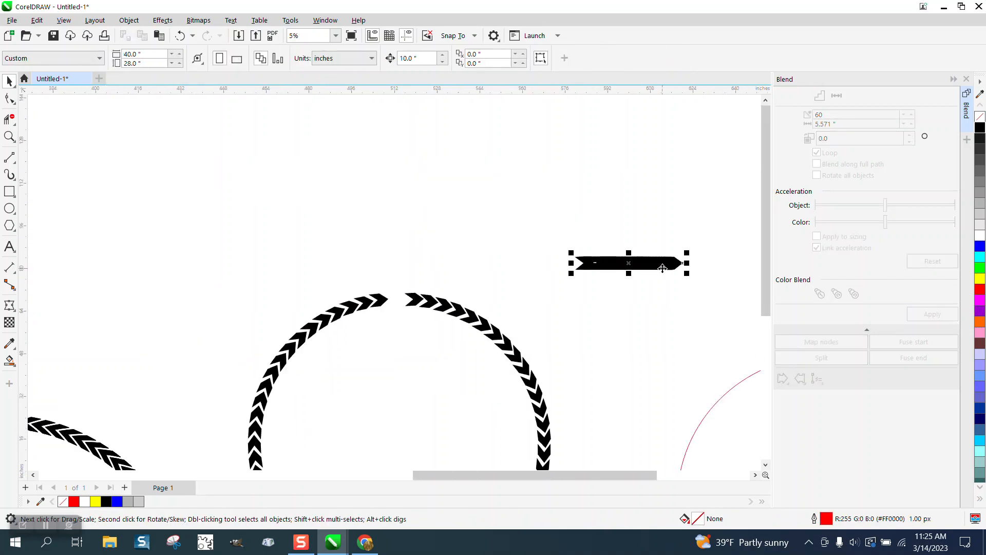
pyautogui.click(822, 386)
pyautogui.click(825, 393)
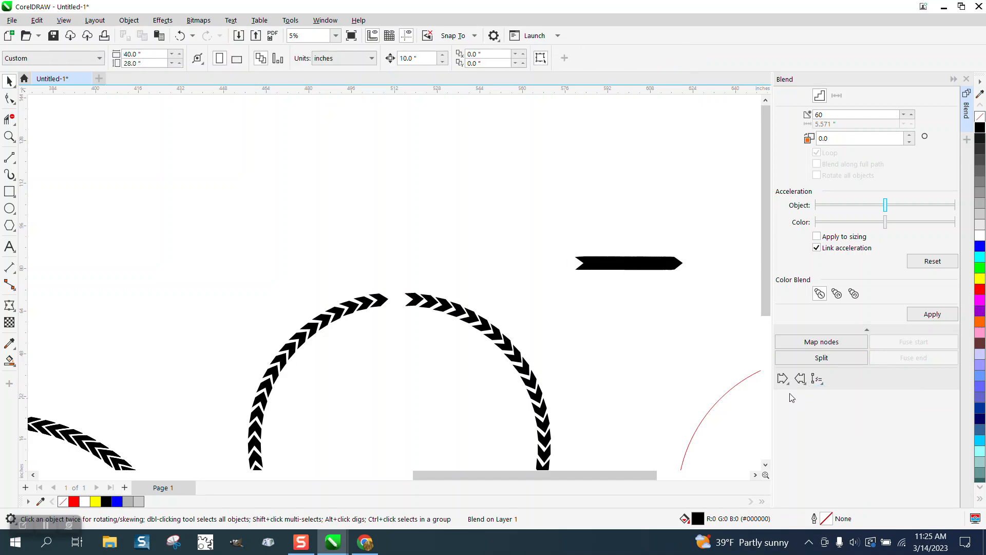
pyautogui.click(748, 376)
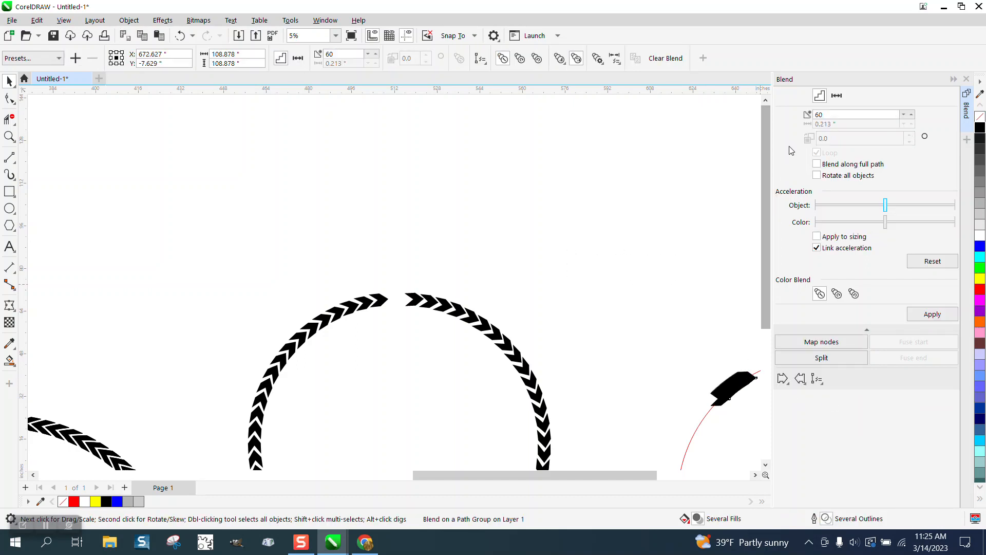
pyautogui.click(818, 177)
pyautogui.click(931, 314)
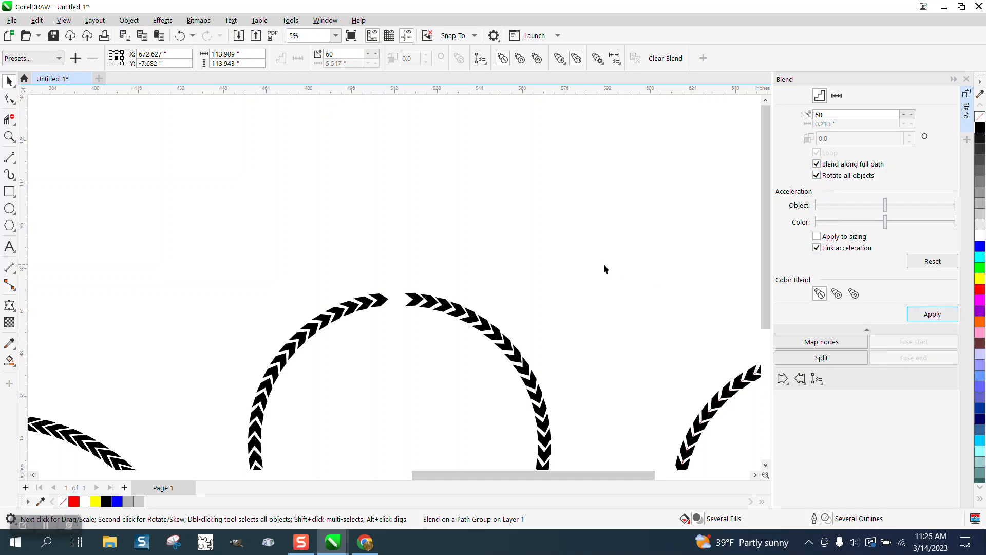
# - Examine the direction and spacing of the chevrons around the new ring up close
pyautogui.click(405, 201)
pyautogui.scroll(-1, 405, 201)
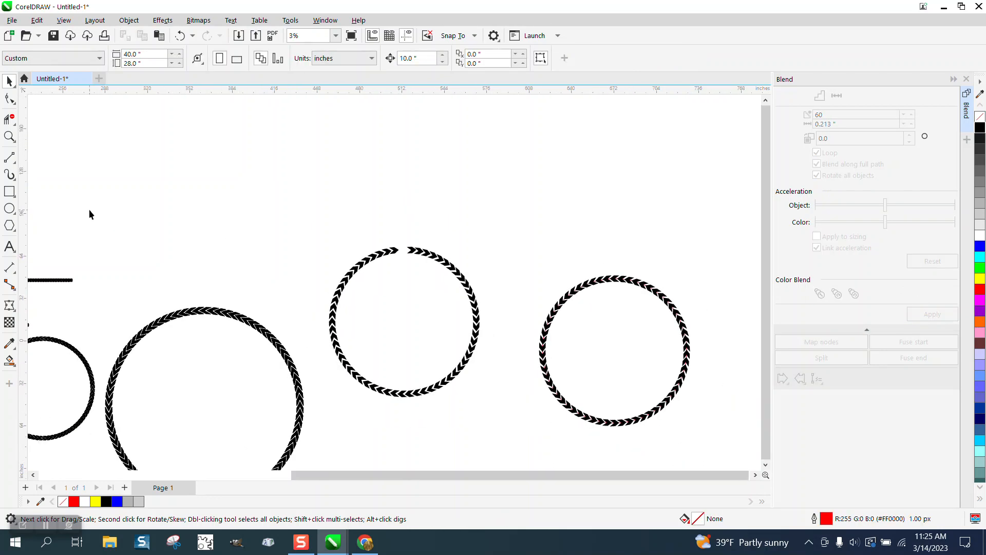
pyautogui.click(9, 137)
pyautogui.moveTo(591, 258); pyautogui.dragTo(679, 327)
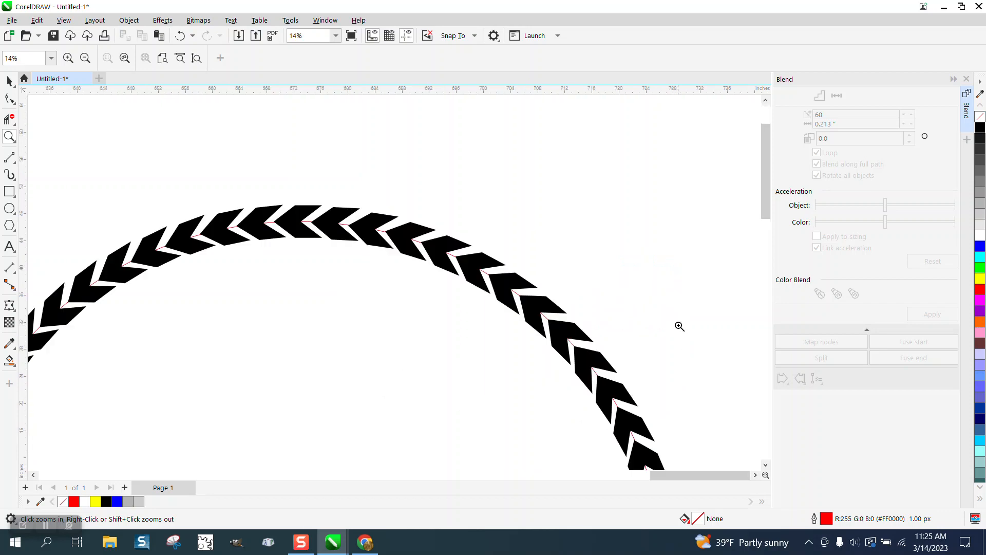
pyautogui.scroll(-3, 600, 275)
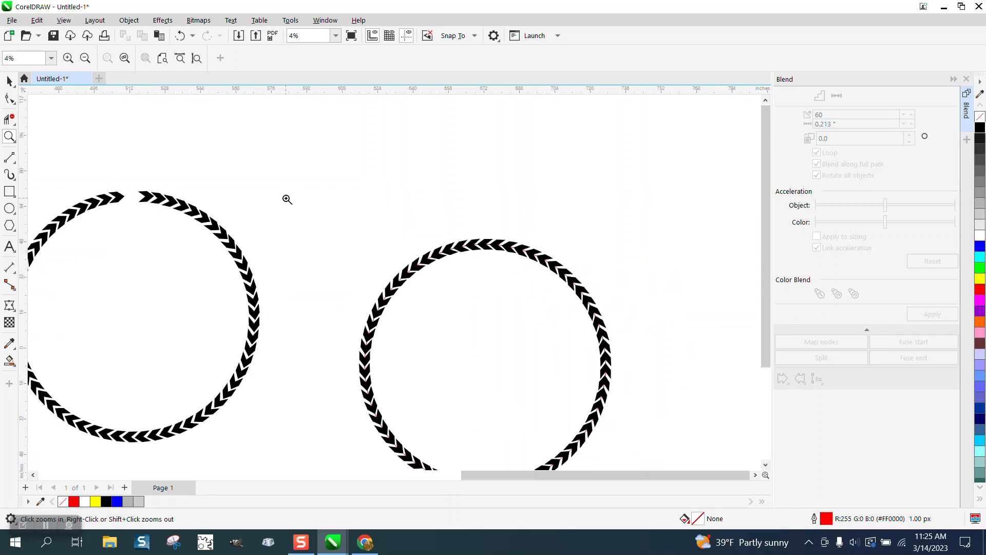
pyautogui.click(13, 80)
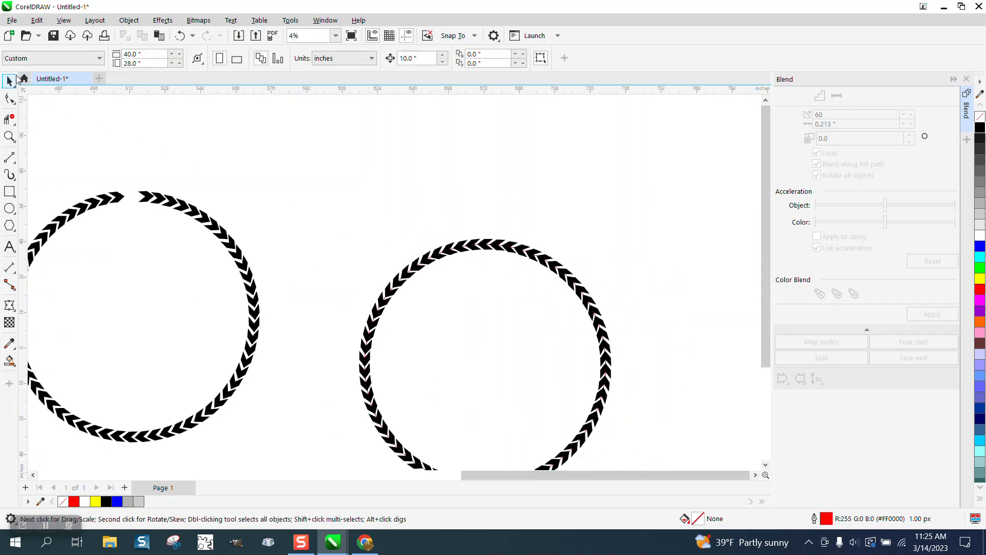
pyautogui.doubleClick(10, 80)
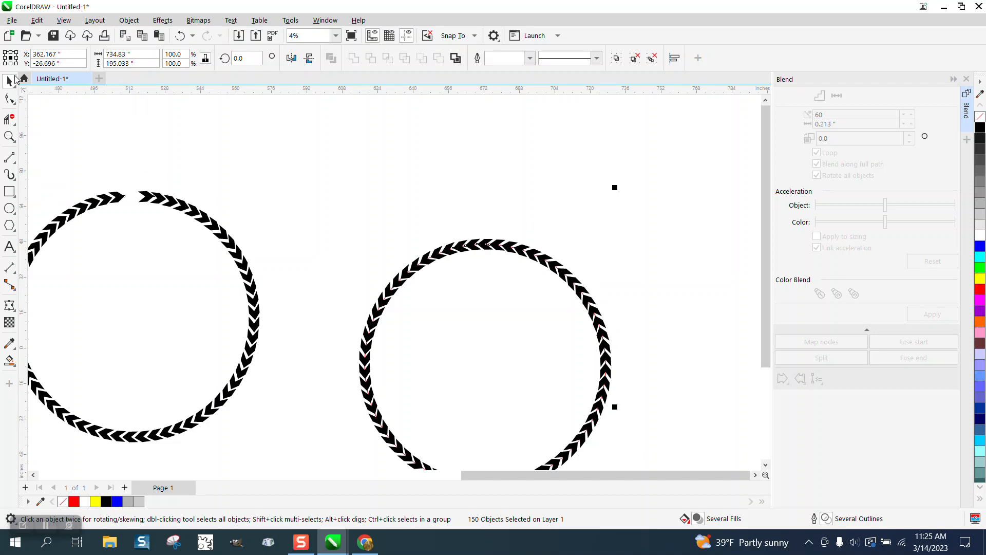
# - Undo the new ring's path settings, its fit to the circle and the chevron blend
pyautogui.click(180, 37)
pyautogui.click(180, 37)
pyautogui.click(180, 37)
pyautogui.click(407, 137)
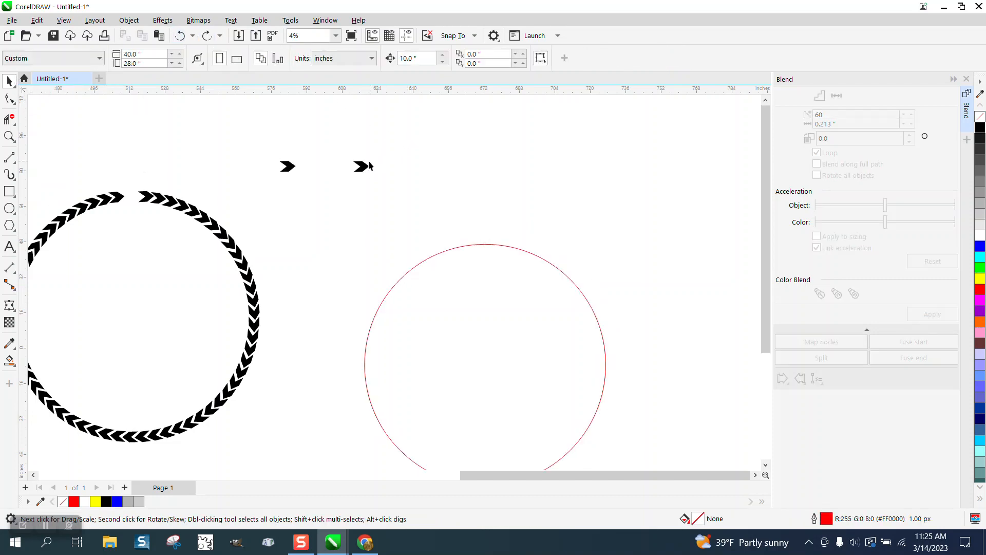
# - Delete the loose chevron nearer the finished ring and move the other one above the red circle
pyautogui.click(297, 166)
pyautogui.press('Delete')
pyautogui.moveTo(359, 167); pyautogui.dragTo(527, 181)
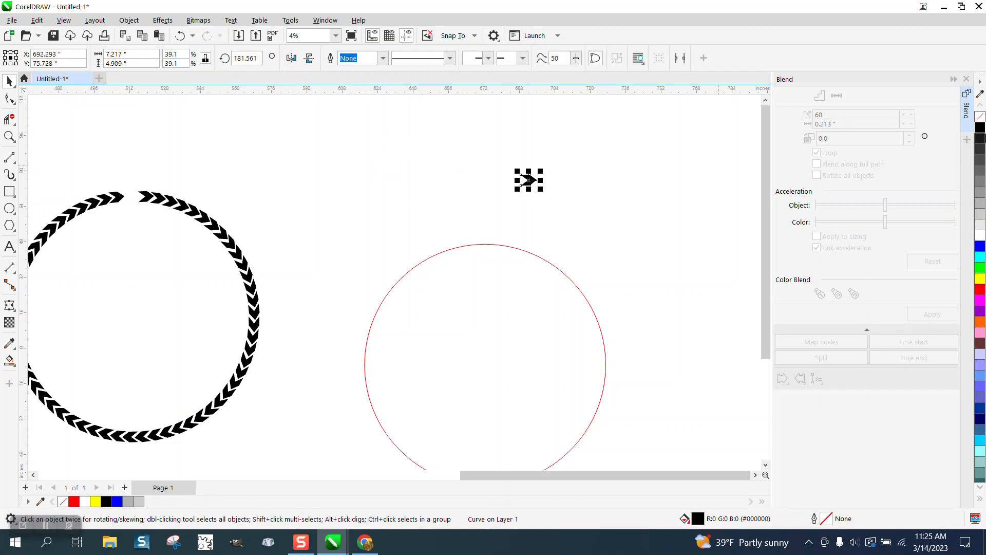
# - Fit the chevron to the red circle with Fit Objects to Path, using 60 duplicates
pyautogui.click(967, 78)
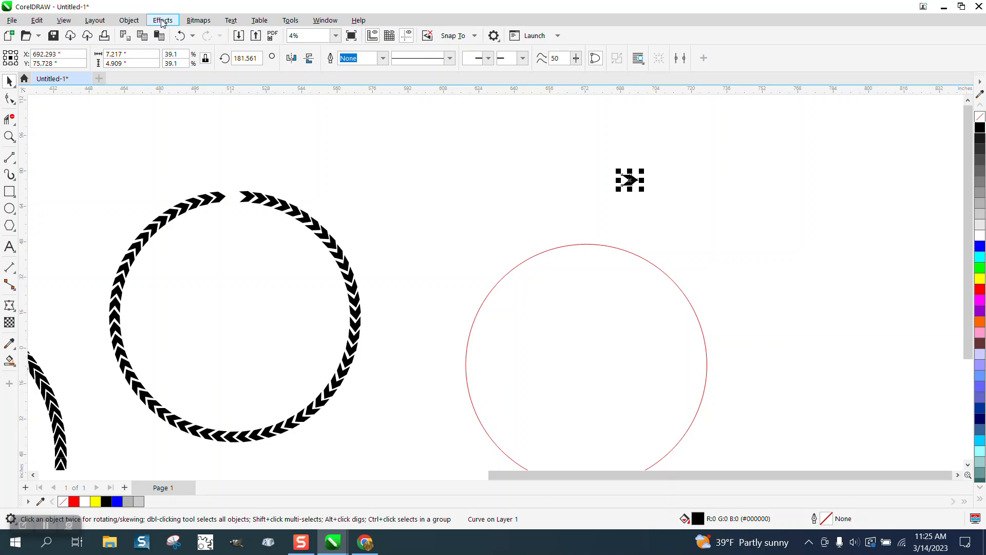
pyautogui.click(128, 20)
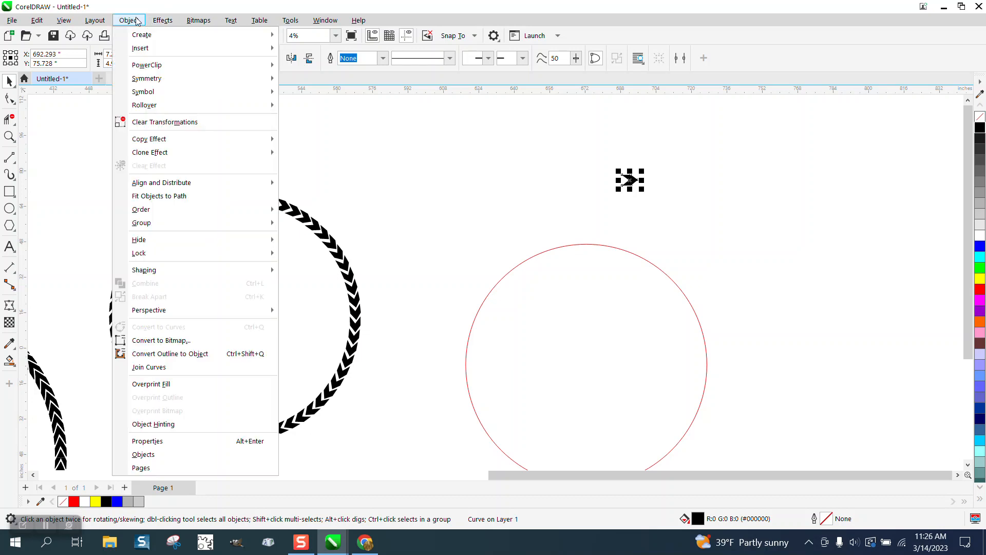
pyautogui.click(157, 196)
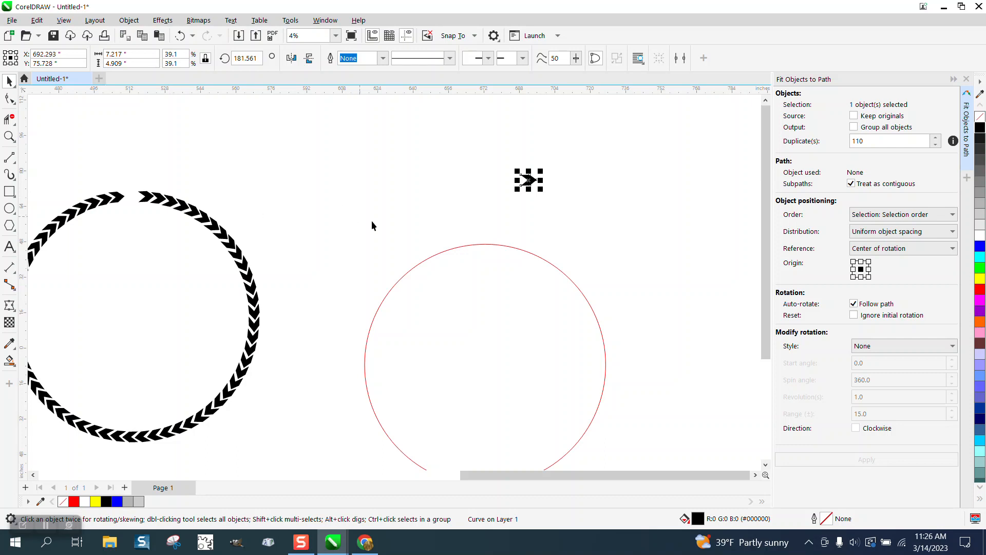
pyautogui.keyDown('shift'); pyautogui.click(472, 246); pyautogui.keyUp('shift')
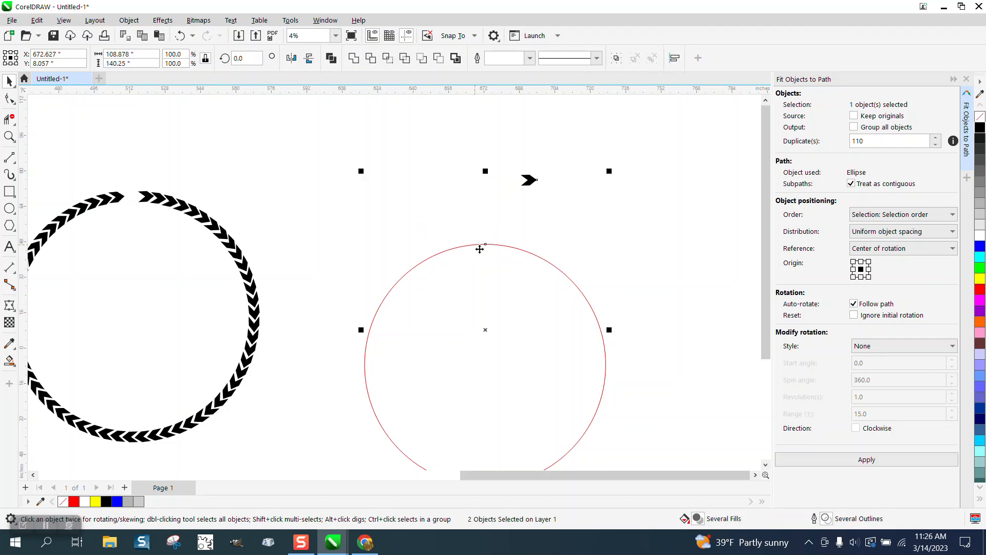
pyautogui.doubleClick(867, 140)
pyautogui.write('60')
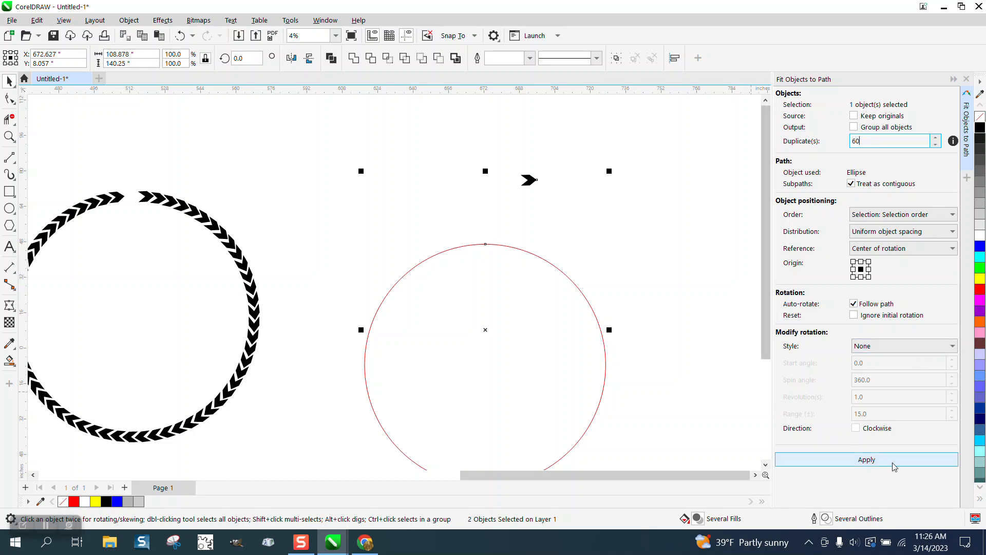
pyautogui.click(870, 459)
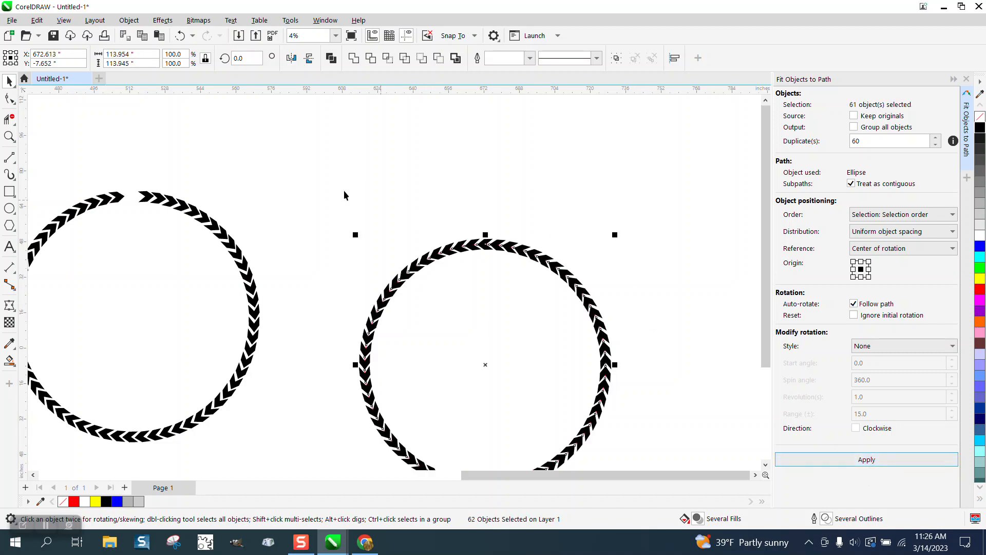
# - Undo the last Fit Objects to Path and mirror the loose chevron above the red circle horizontally
pyautogui.click(179, 35)
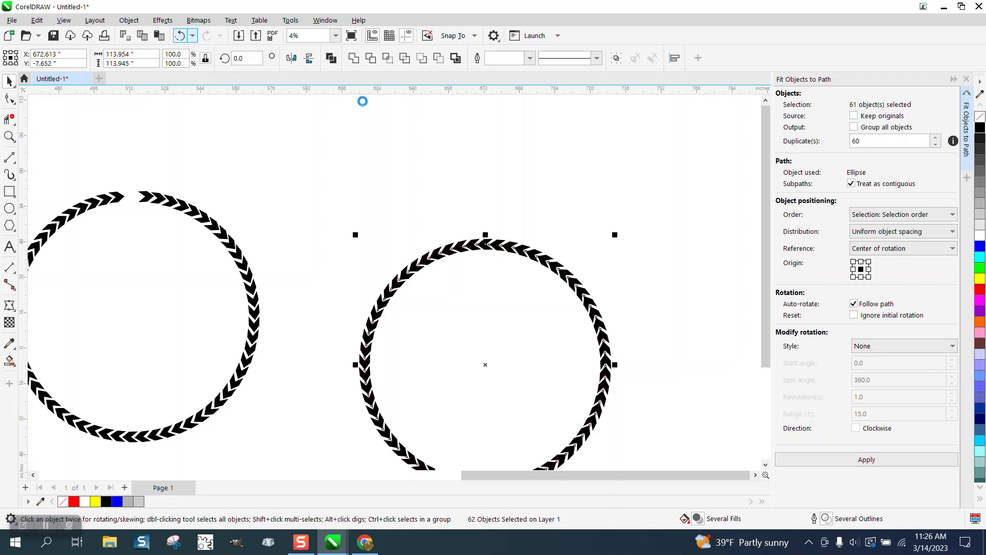
pyautogui.click(529, 179)
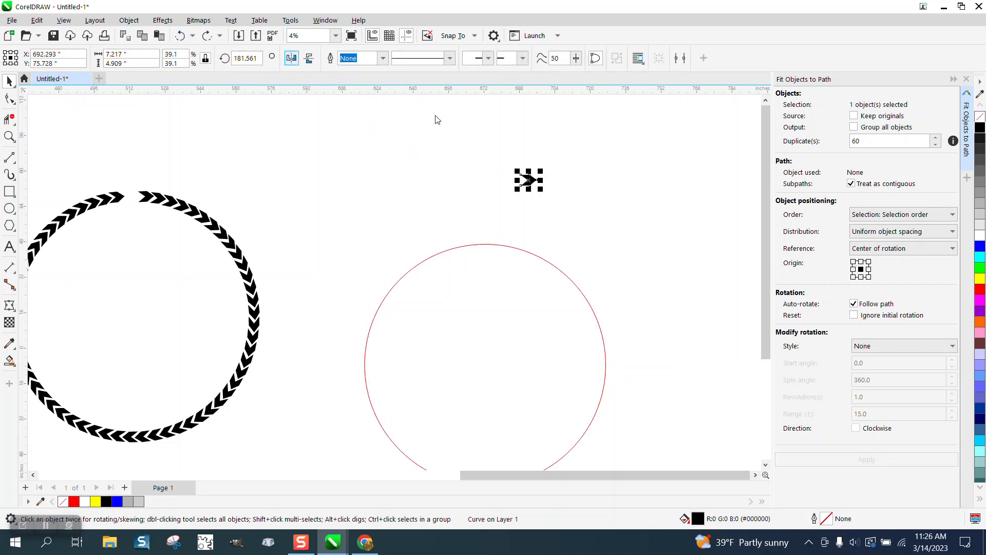
pyautogui.click(291, 58)
pyautogui.click(291, 58)
# - Fit the mirrored chevron to the red circle with Fit Objects to Path, using 60 duplicates
pyautogui.keyDown('shift'); pyautogui.click(492, 245); pyautogui.keyUp('shift')
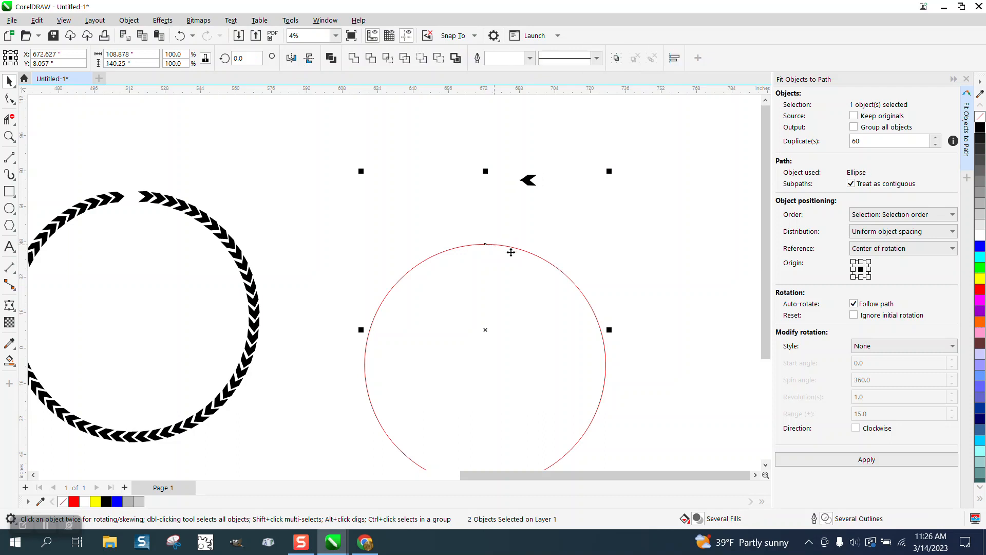
pyautogui.click(862, 457)
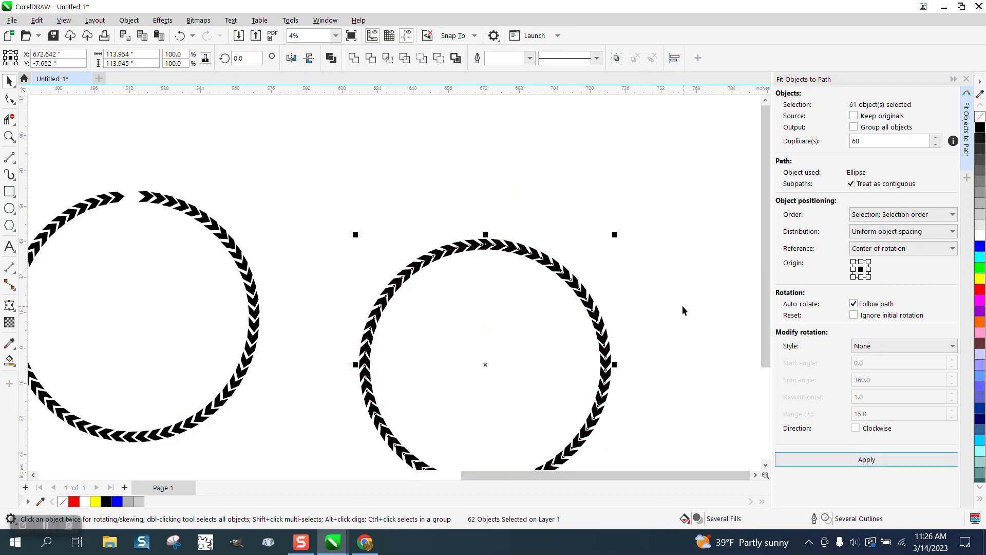
# - Separate the red guide circle from the new chevron ring and delete it
pyautogui.click(10, 137)
pyautogui.moveTo(395, 216); pyautogui.dragTo(525, 286)
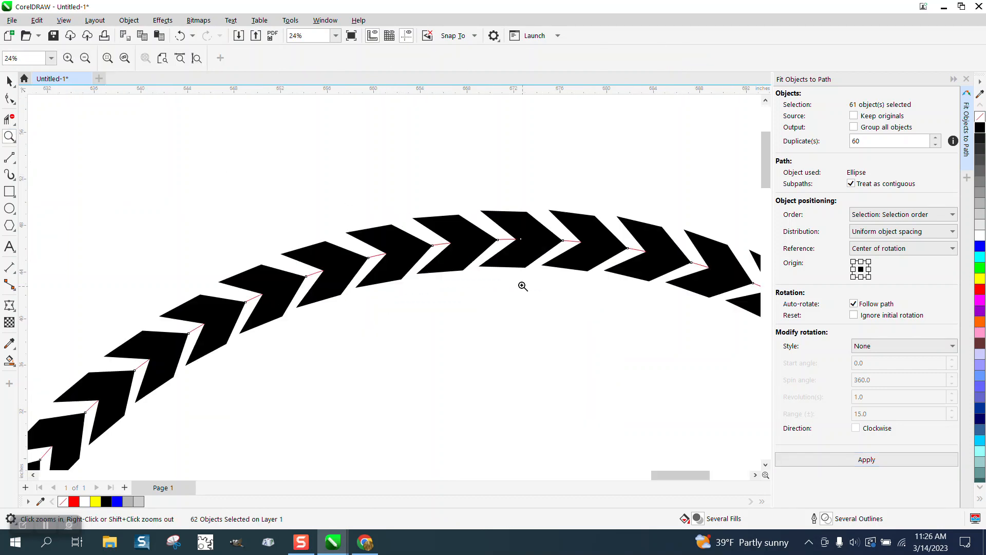
pyautogui.click(10, 81)
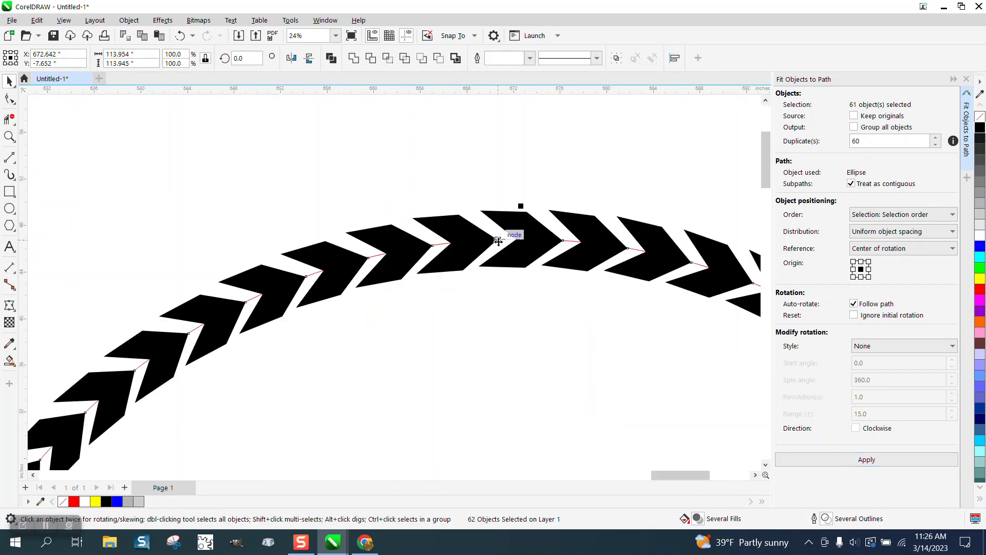
pyautogui.click(487, 224)
pyautogui.click(502, 243)
pyautogui.scroll(-2, 451, 171)
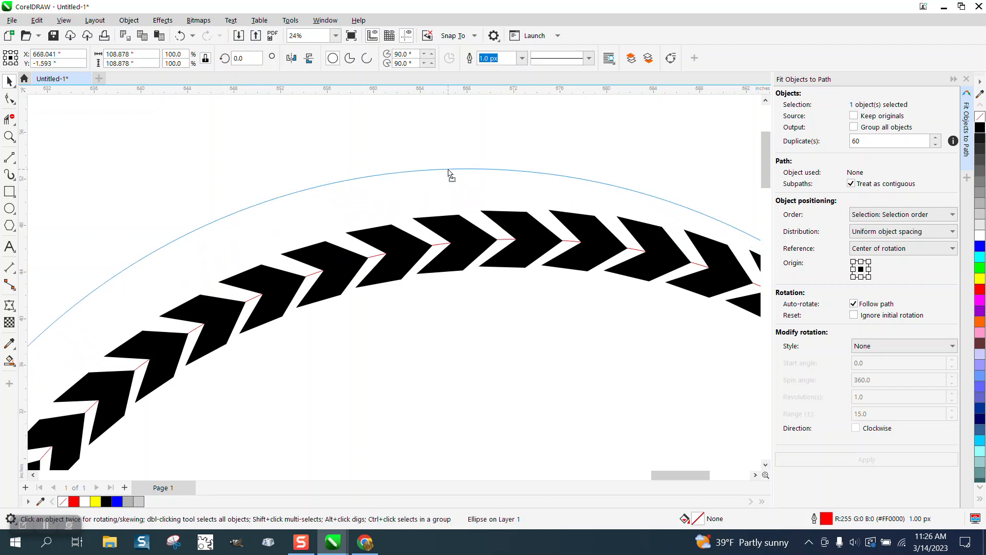
pyautogui.scroll(-3, 430, 170)
pyautogui.scroll(-2, 437, 198)
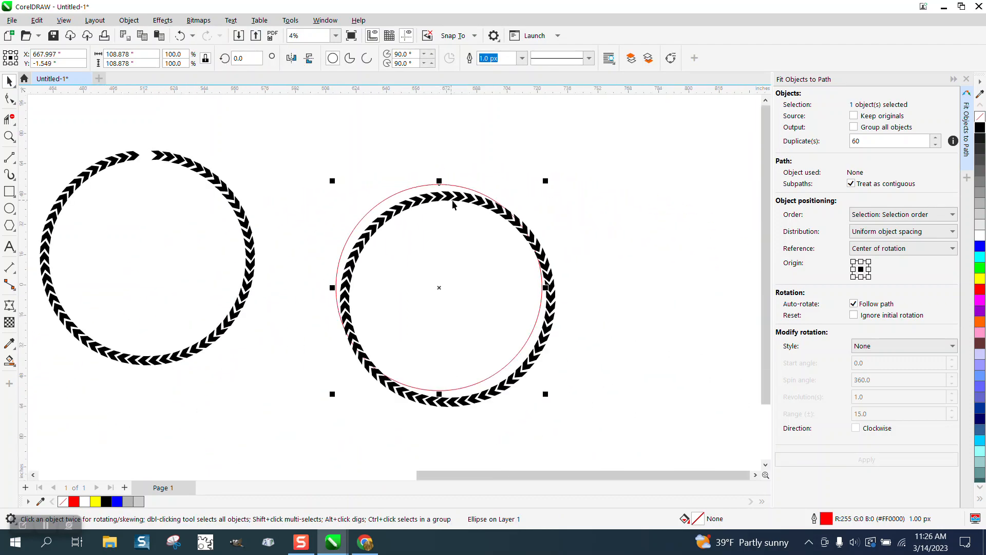
pyautogui.press('Escape')
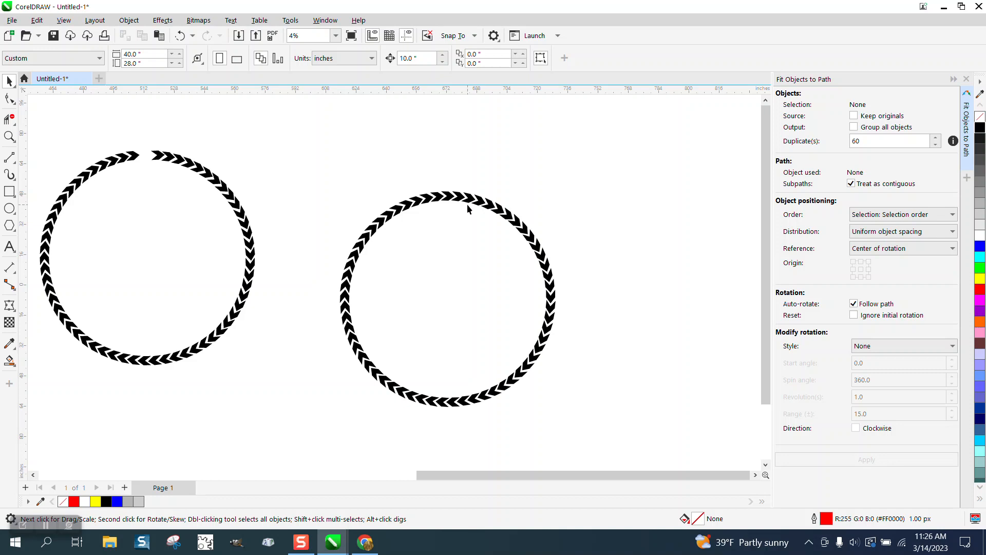
pyautogui.scroll(-1, 465, 213)
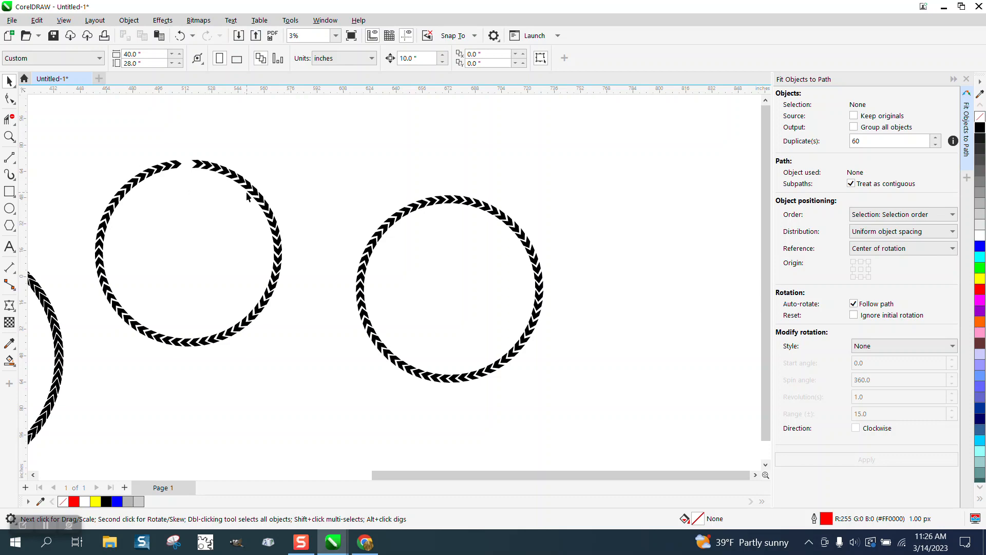
pyautogui.scroll(-3, 363, 248)
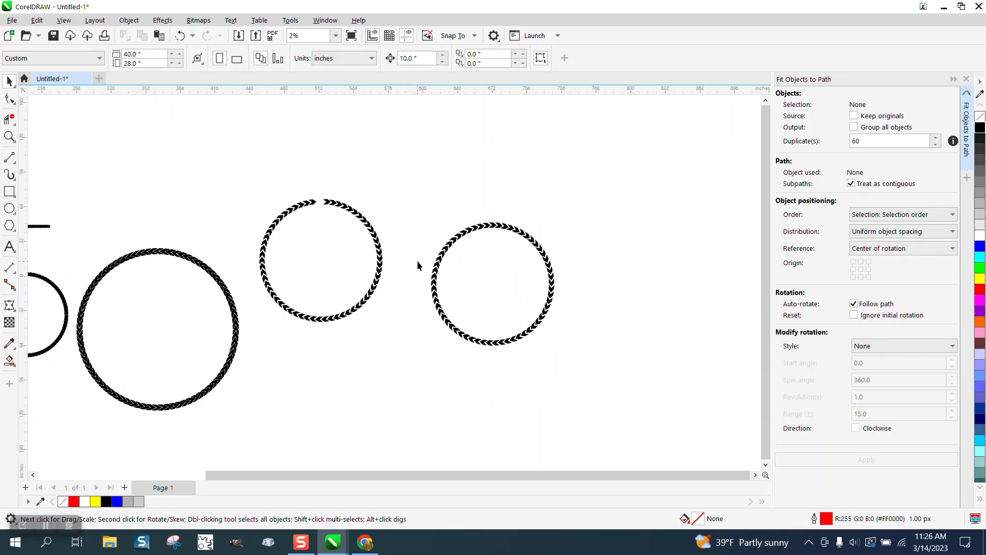